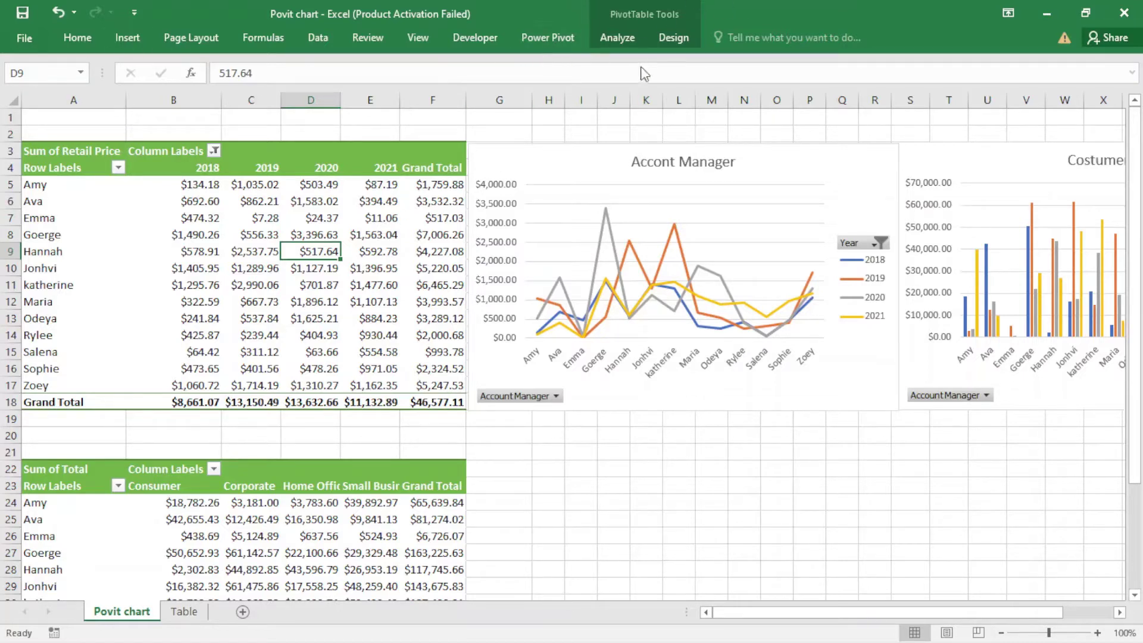
Insert slicers for Customer Type, Account Manager and Year from the Sum of Retail Price pivot table.
click(614, 39)
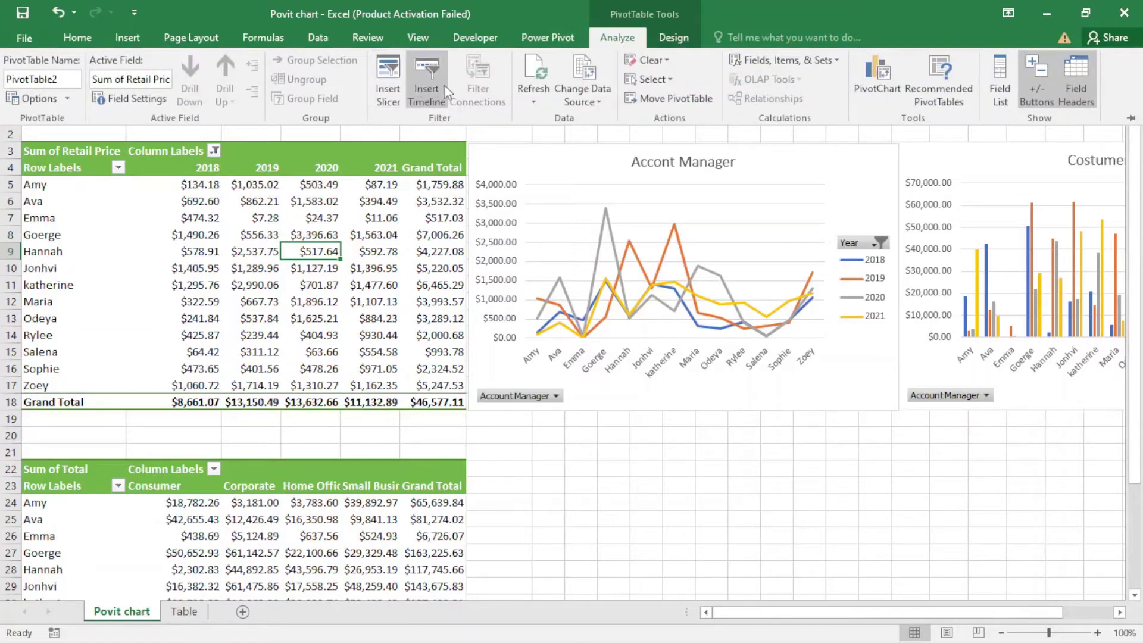
click(386, 86)
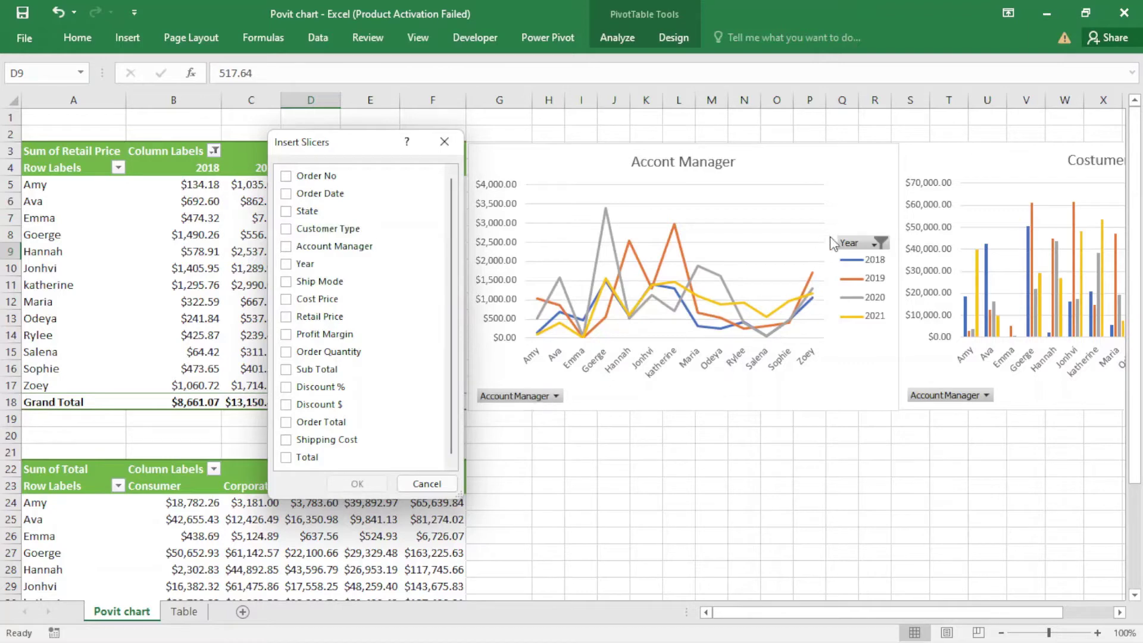
click(285, 231)
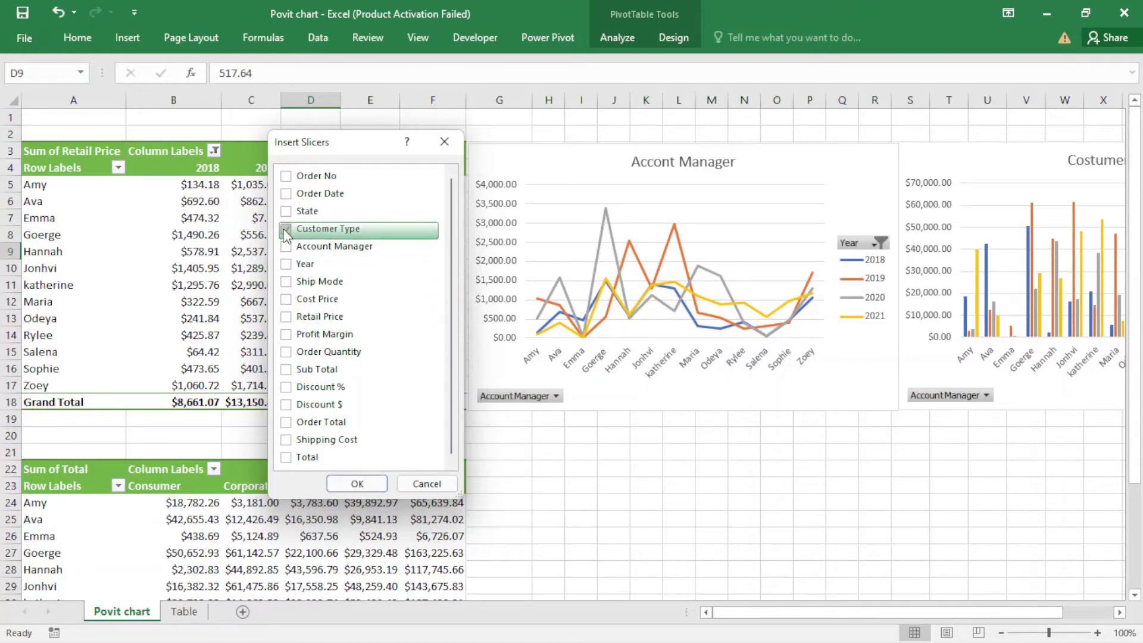
click(285, 263)
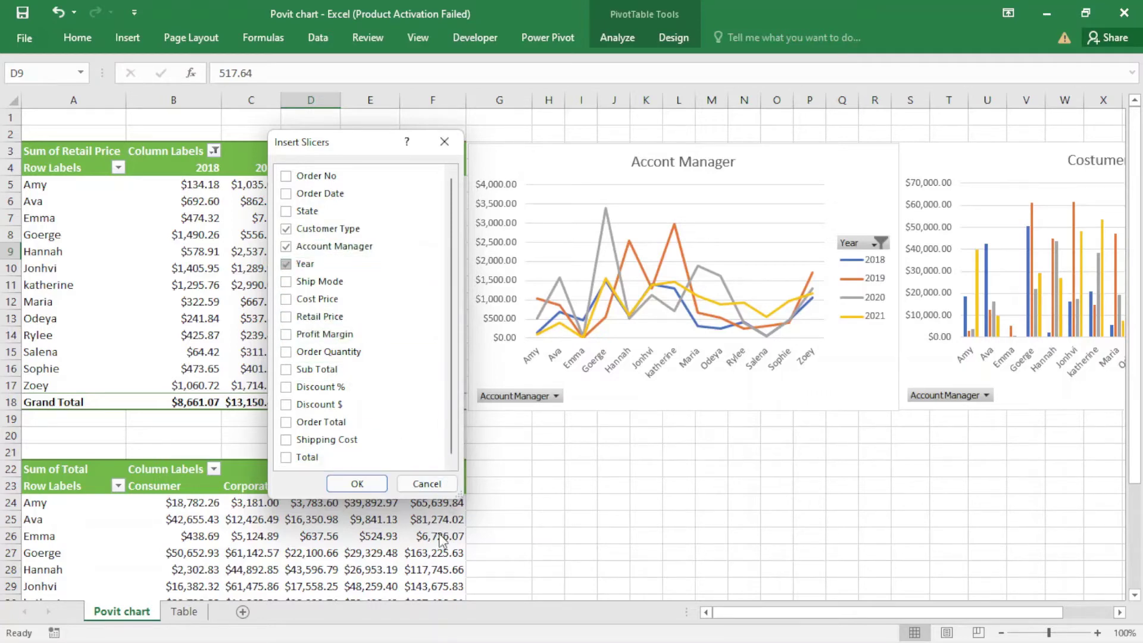
click(374, 488)
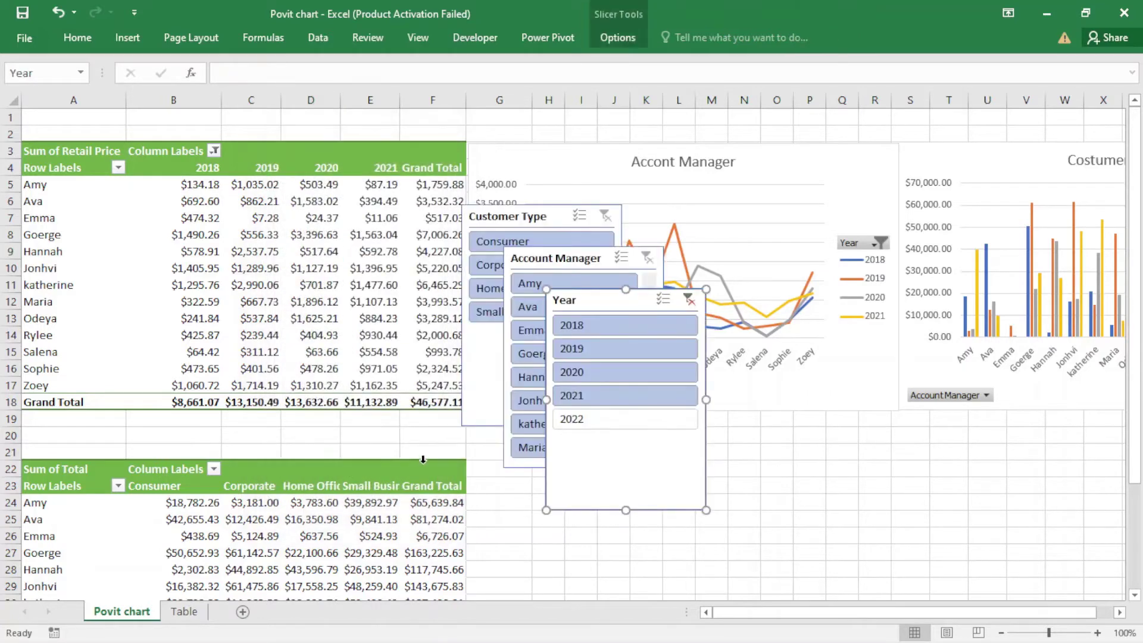
Move the Year and Account Manager slicers side by side below the Accont Manager line chart.
drag(620, 302, 543, 422)
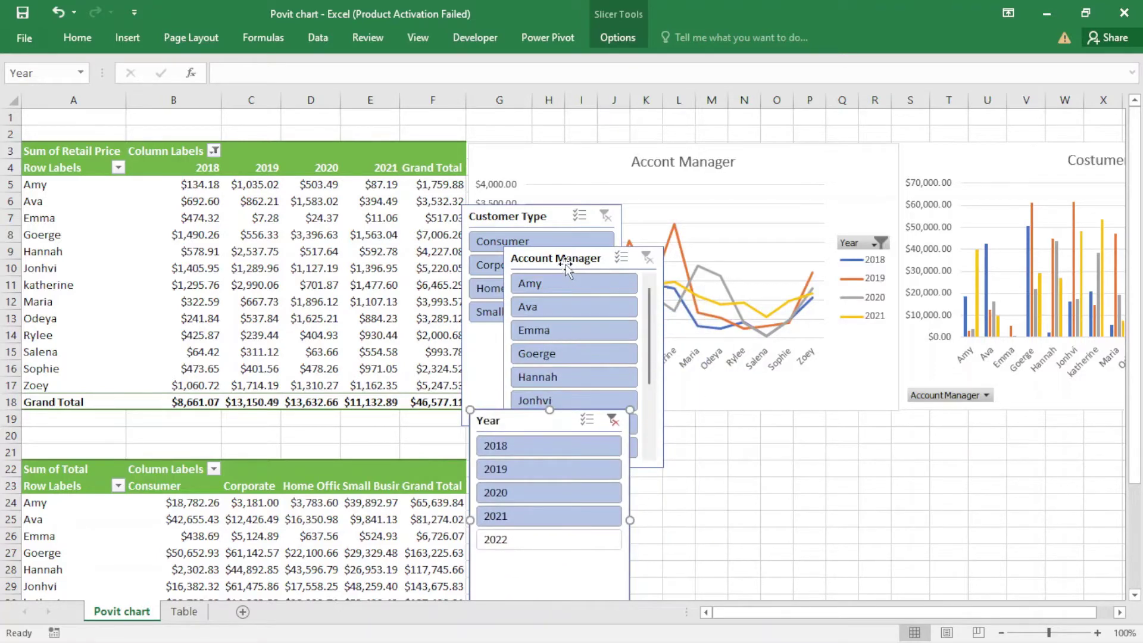
drag(566, 266, 702, 428)
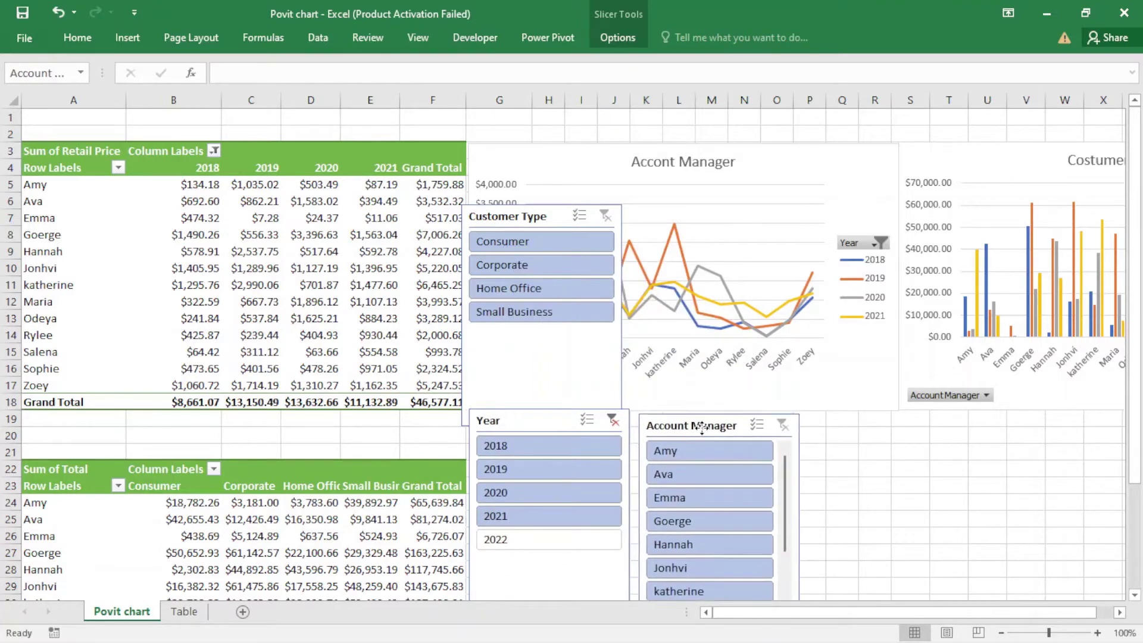
drag(564, 419, 574, 427)
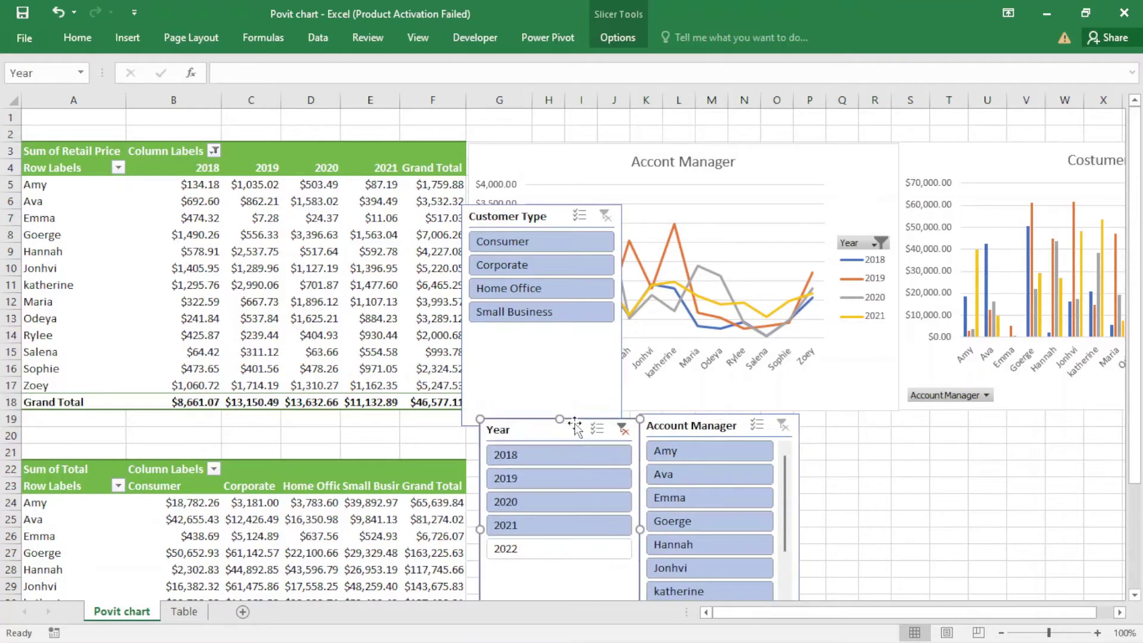
Clear the Year slicer's filter and line up the Customer Type slicer beside the Account Manager slicer.
click(622, 429)
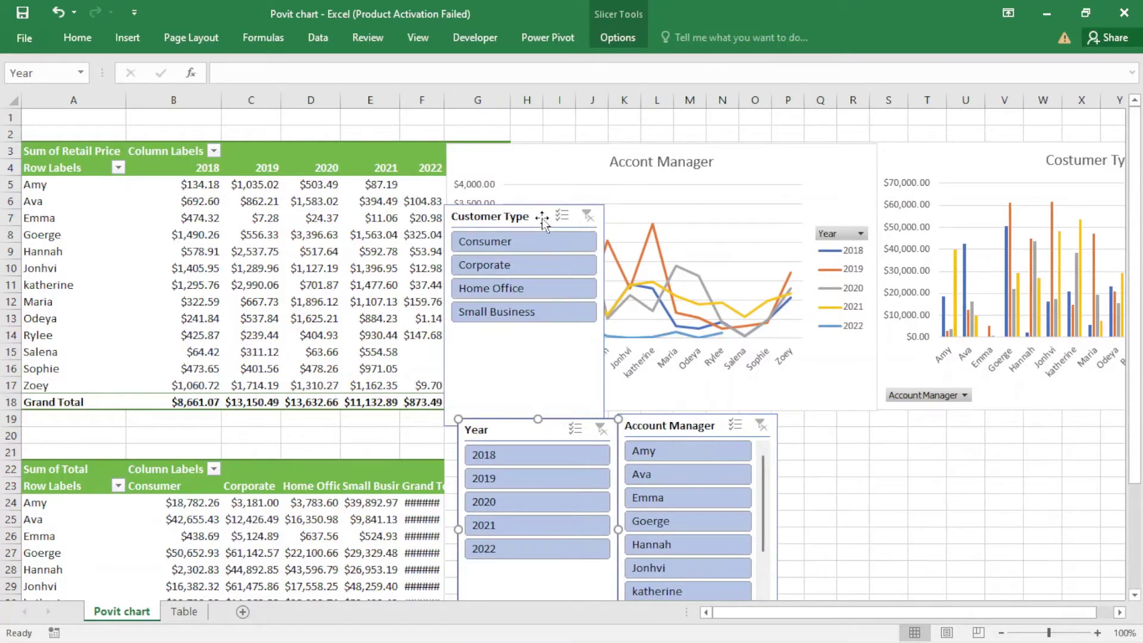
drag(542, 222, 877, 424)
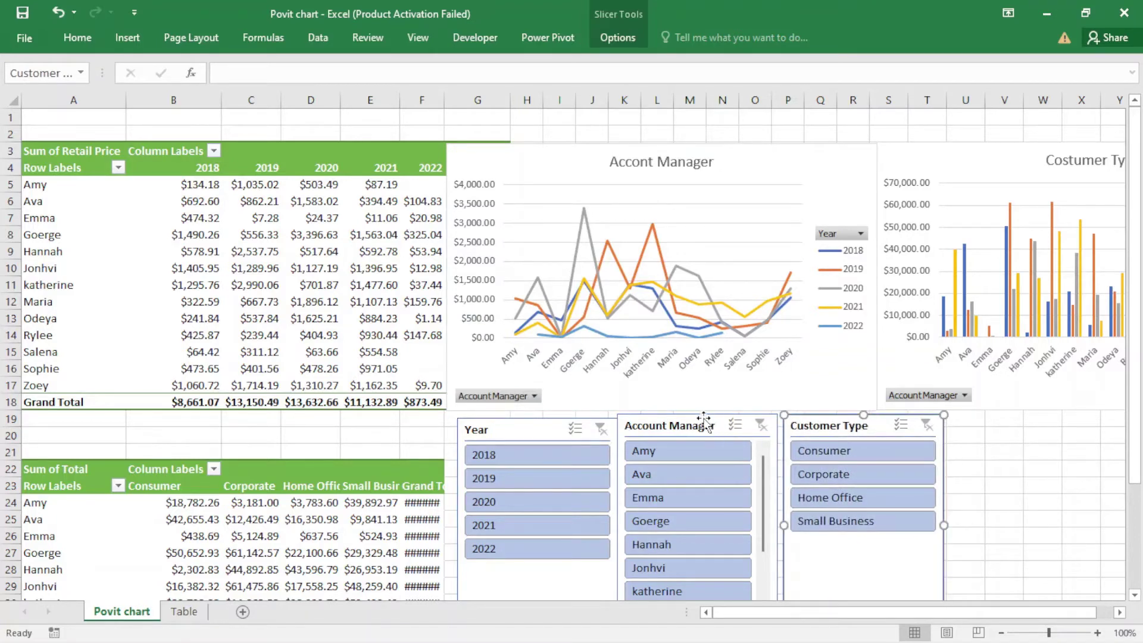
drag(703, 420, 712, 420)
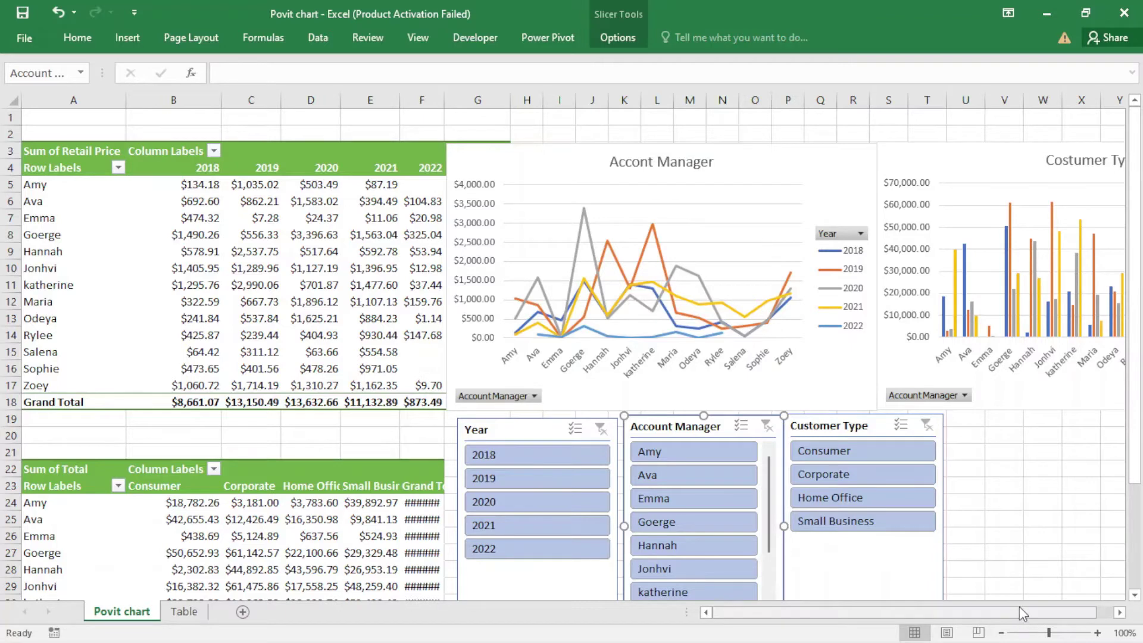
Try the yellow Dark slicer style on the Year slicer and settle on the light blue Dark style.
drag(1022, 614, 1047, 613)
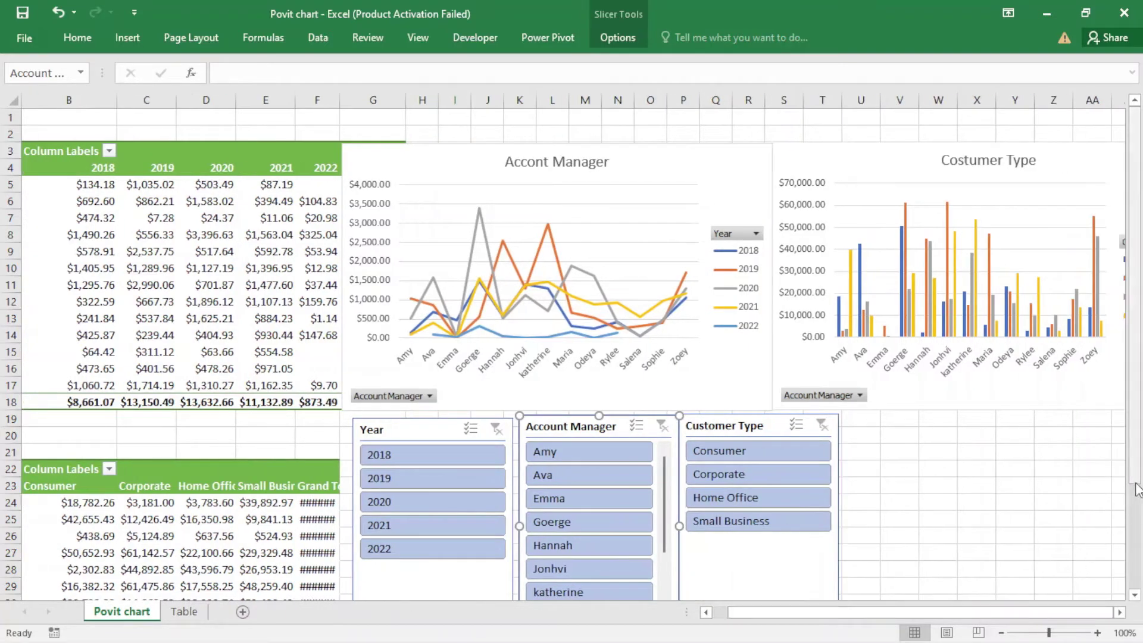
drag(1137, 497, 1137, 499)
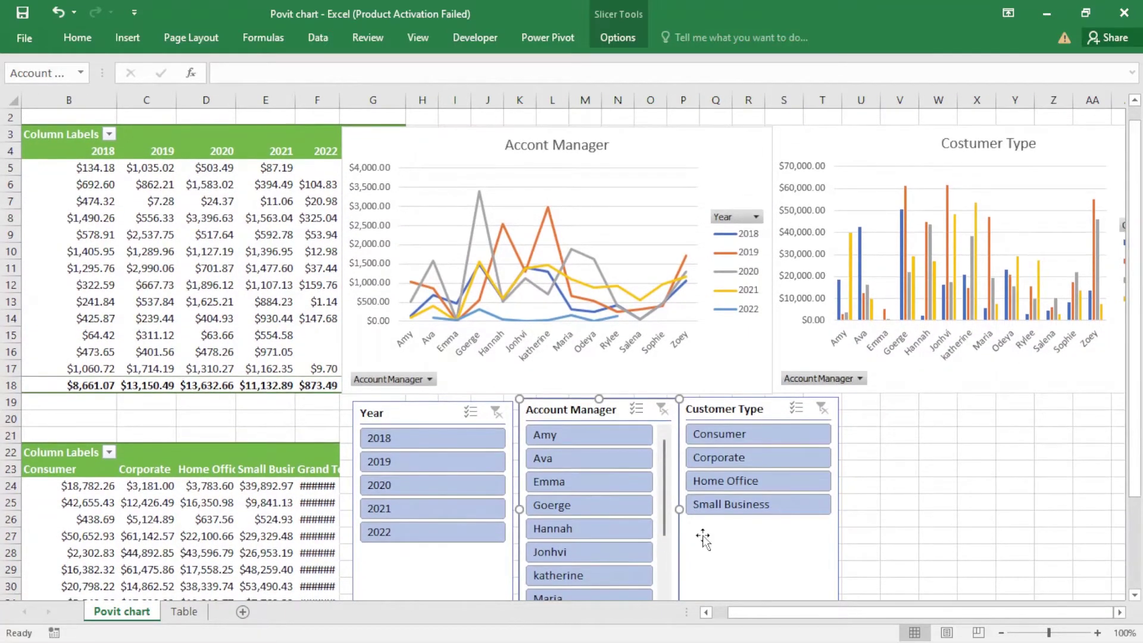
click(418, 411)
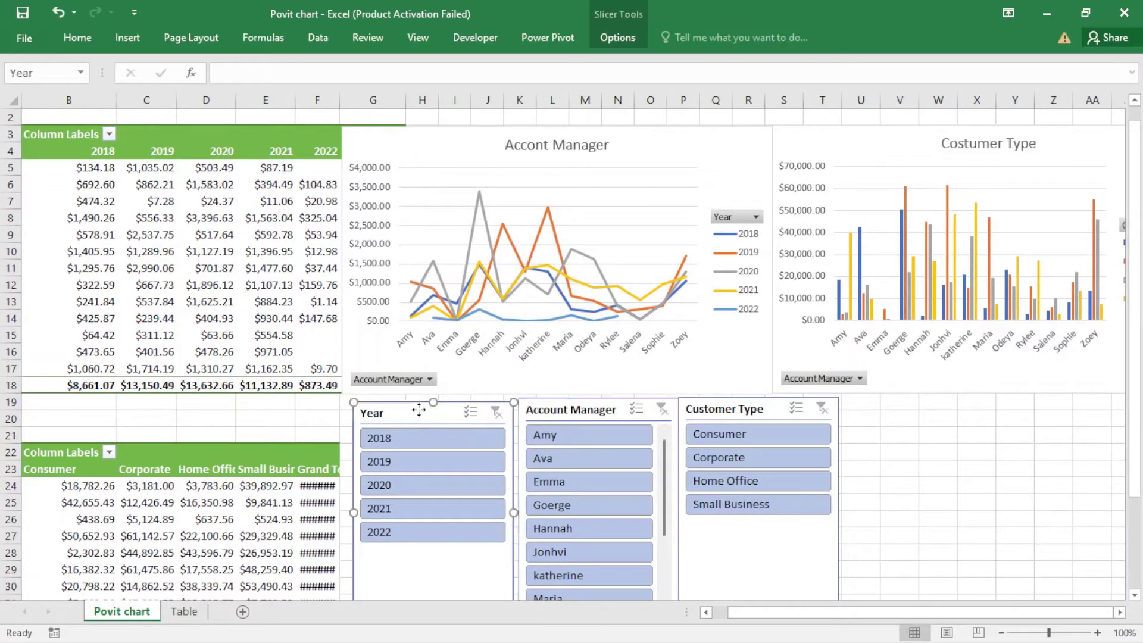
click(622, 39)
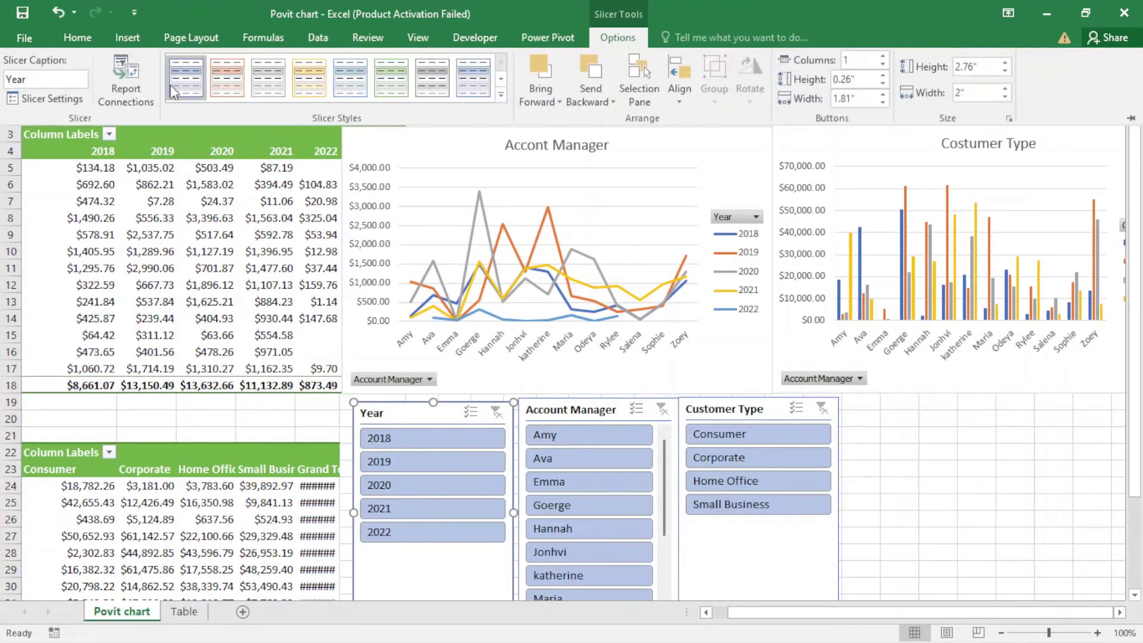
click(501, 97)
click(315, 153)
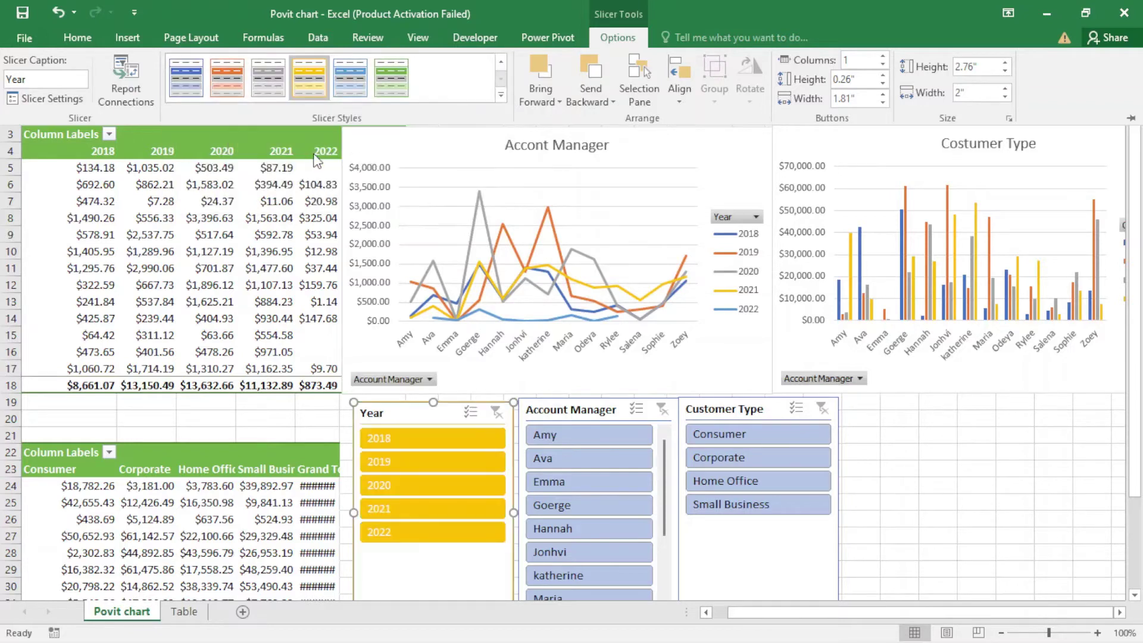
click(359, 92)
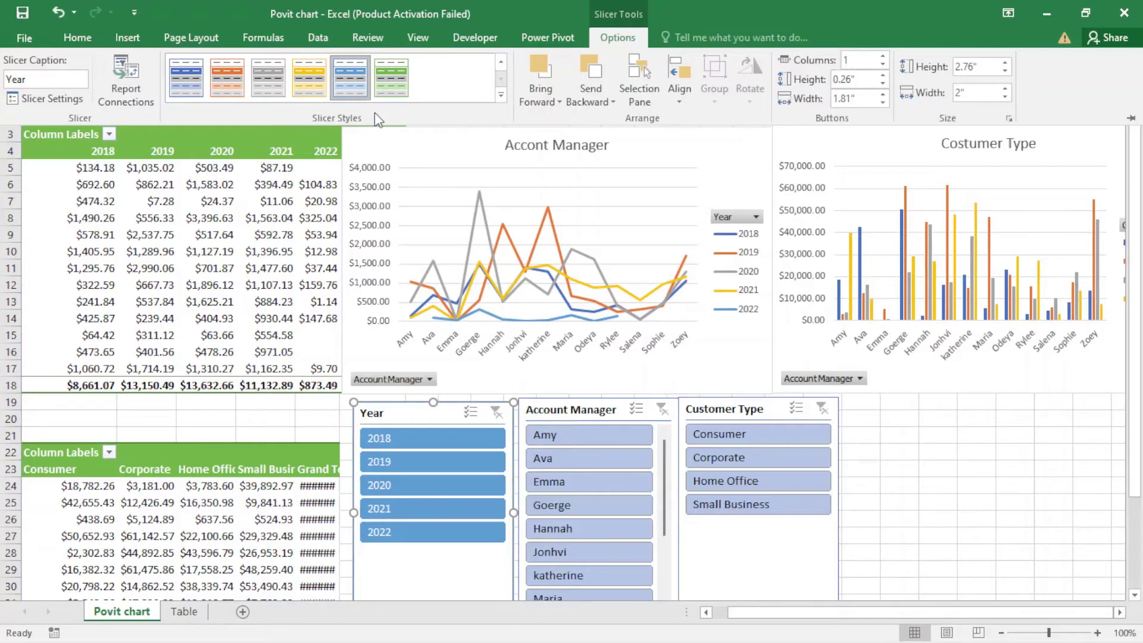
Apply the light blue Dark slicer style to the Account Manager slicer.
click(620, 415)
click(630, 38)
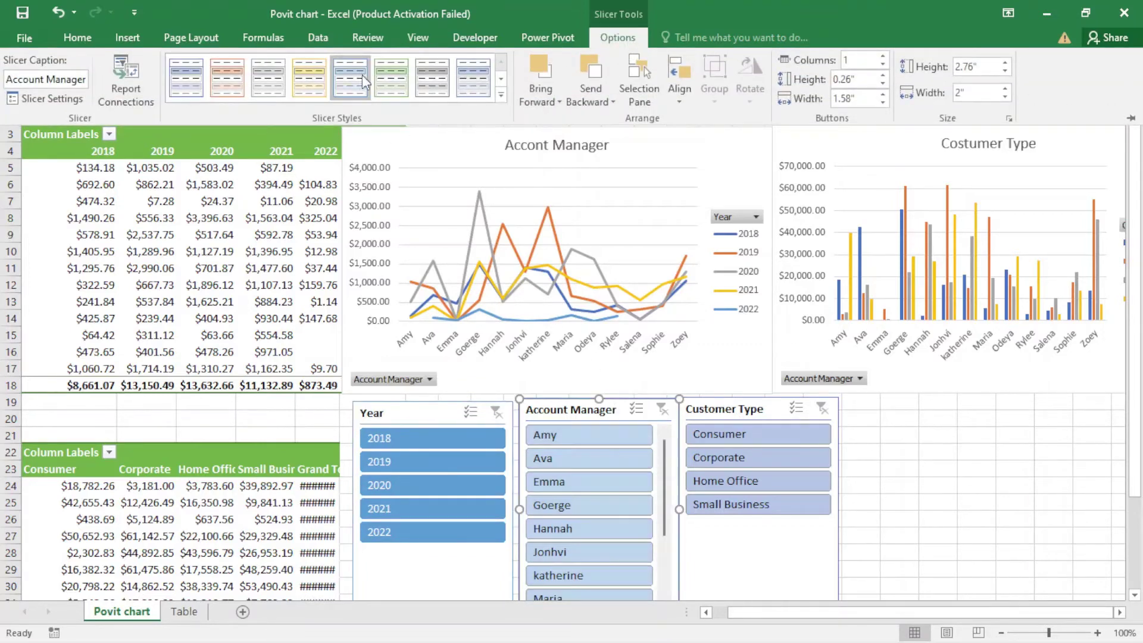
click(501, 95)
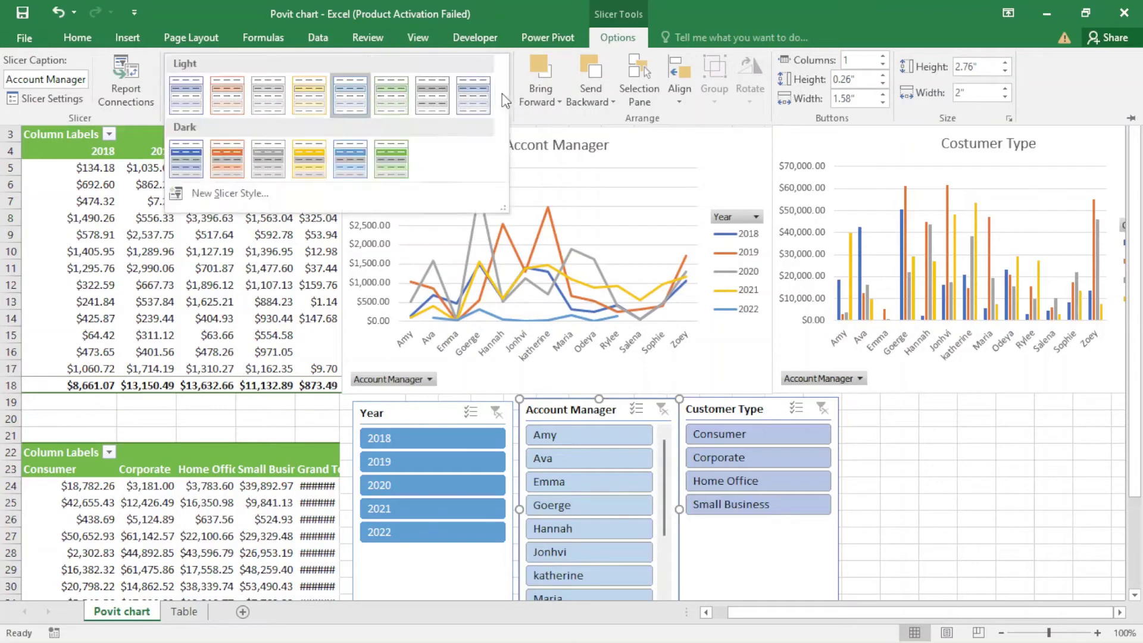
click(350, 159)
Apply the light blue Dark slicer style to the Customer Type slicer.
click(770, 413)
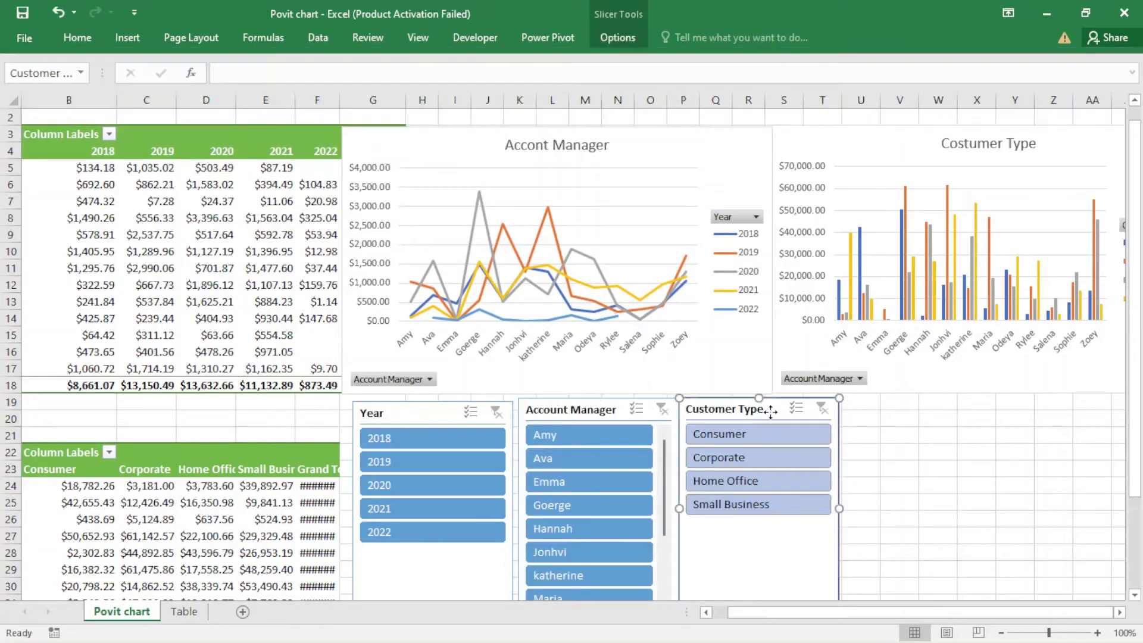
click(616, 37)
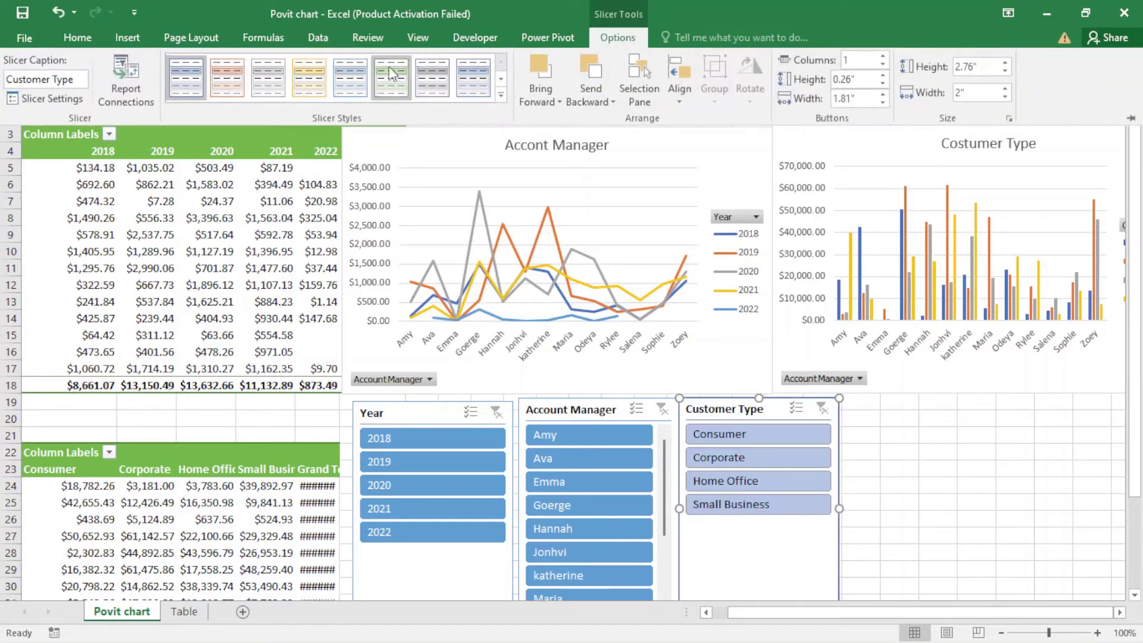
click(502, 95)
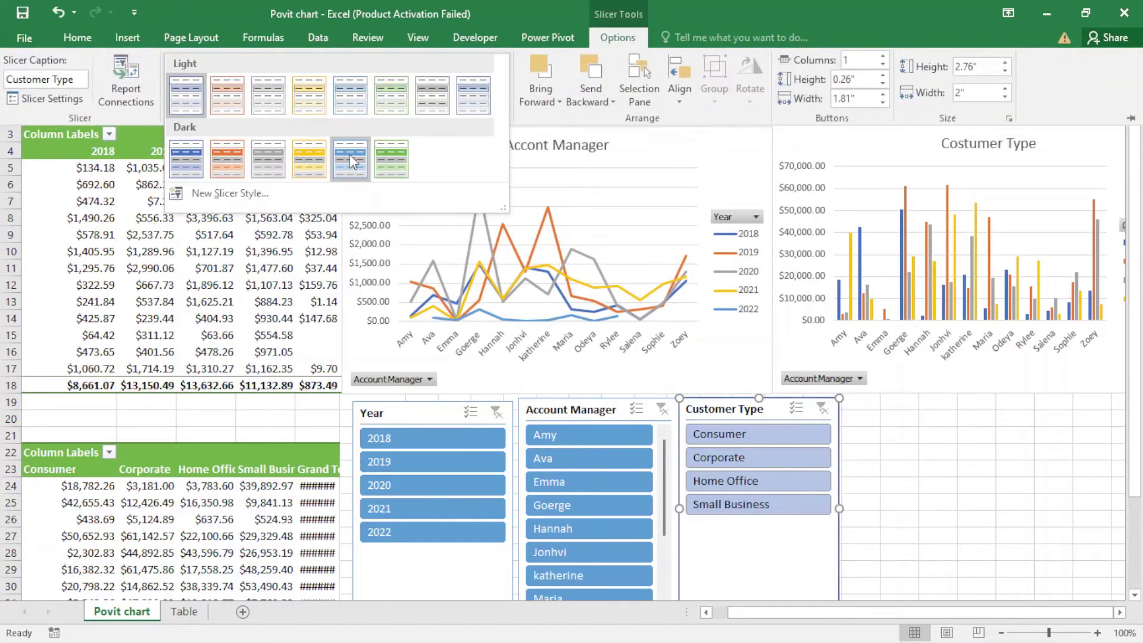
click(352, 160)
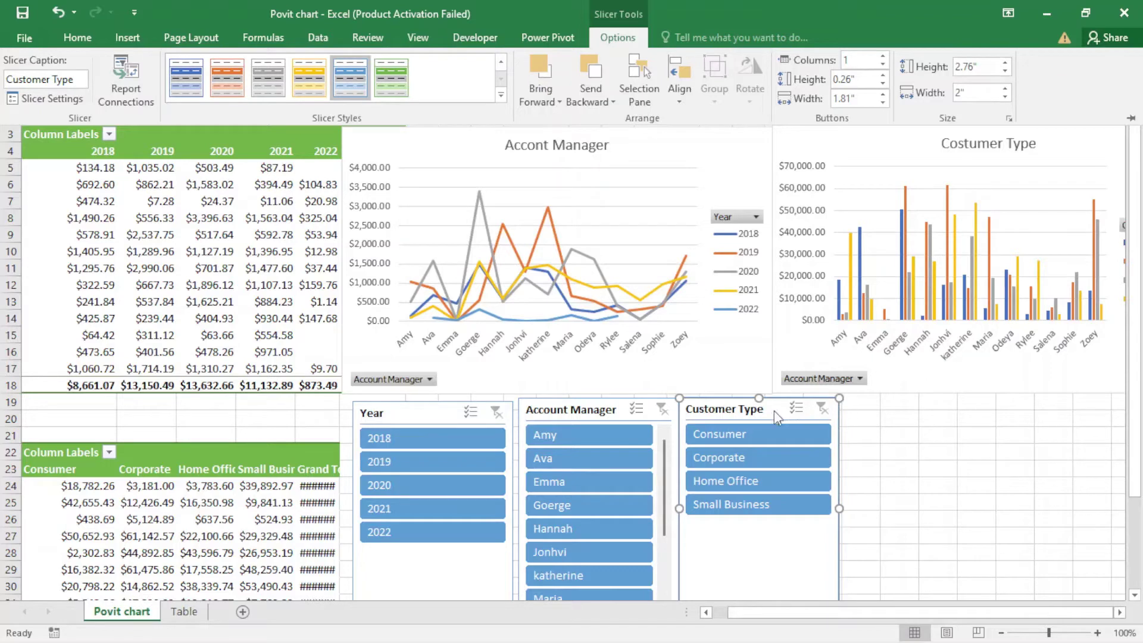
Set the Customer Type slicer's height to 2".
click(986, 66)
text(2)
key(Return)
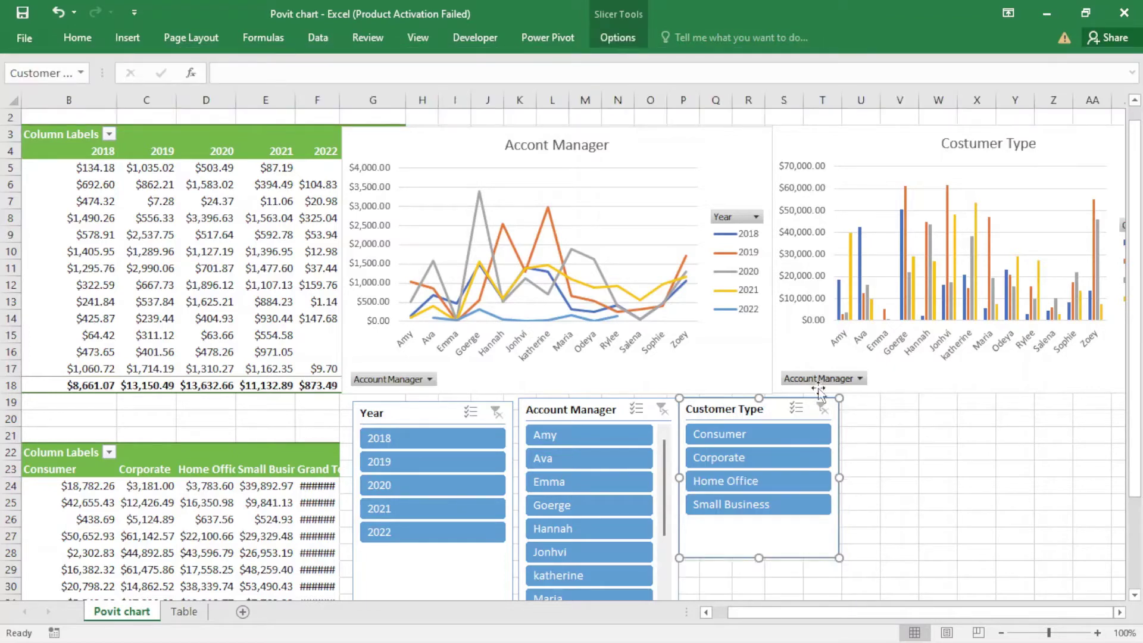
Space the Customer Type and Account Manager slicers apart and set the Account Manager slicer's height to 2".
drag(769, 410, 867, 412)
drag(613, 418, 675, 426)
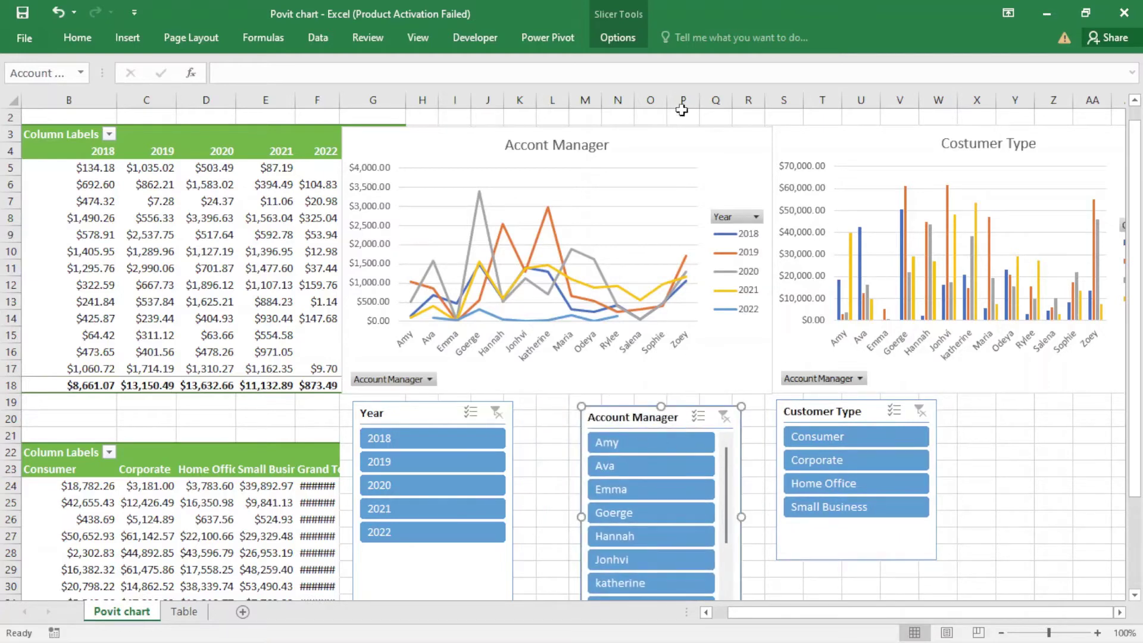
click(619, 38)
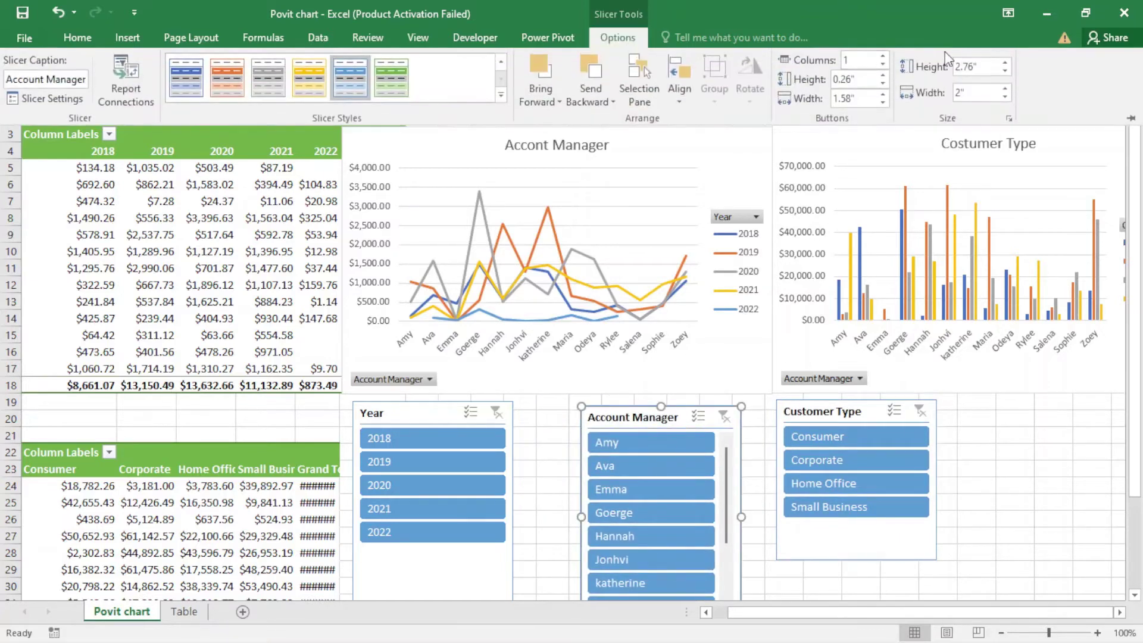
click(988, 64)
text(2)
click(1016, 529)
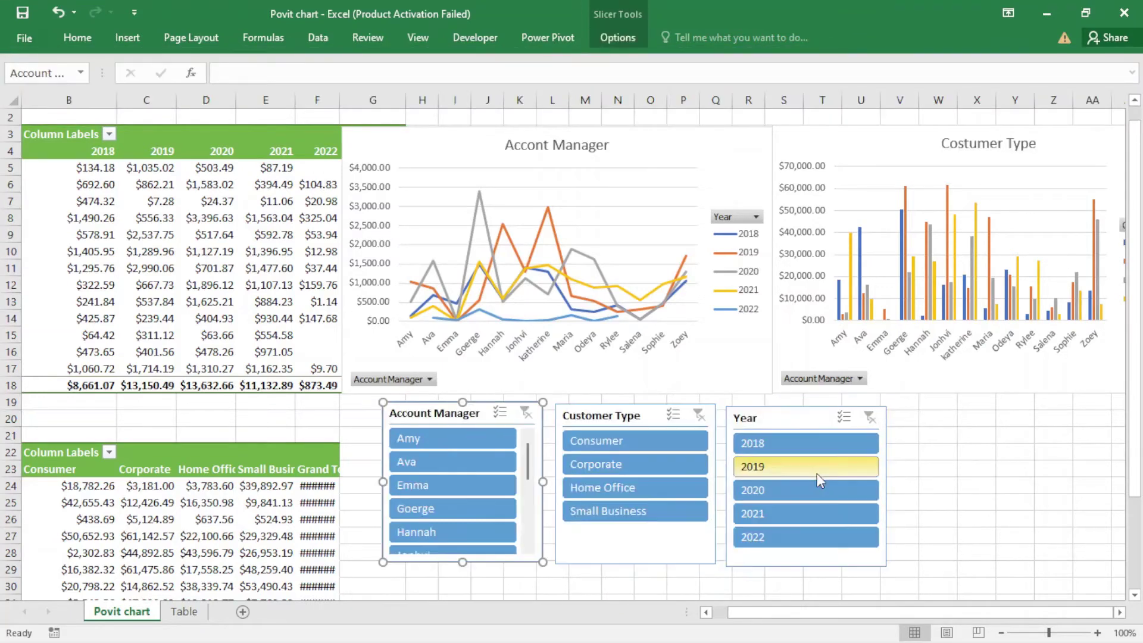
Select the Account Manager, Customer Type and Year slicers together and align their tops.
ctrl+click(625, 422)
ctrl+click(797, 424)
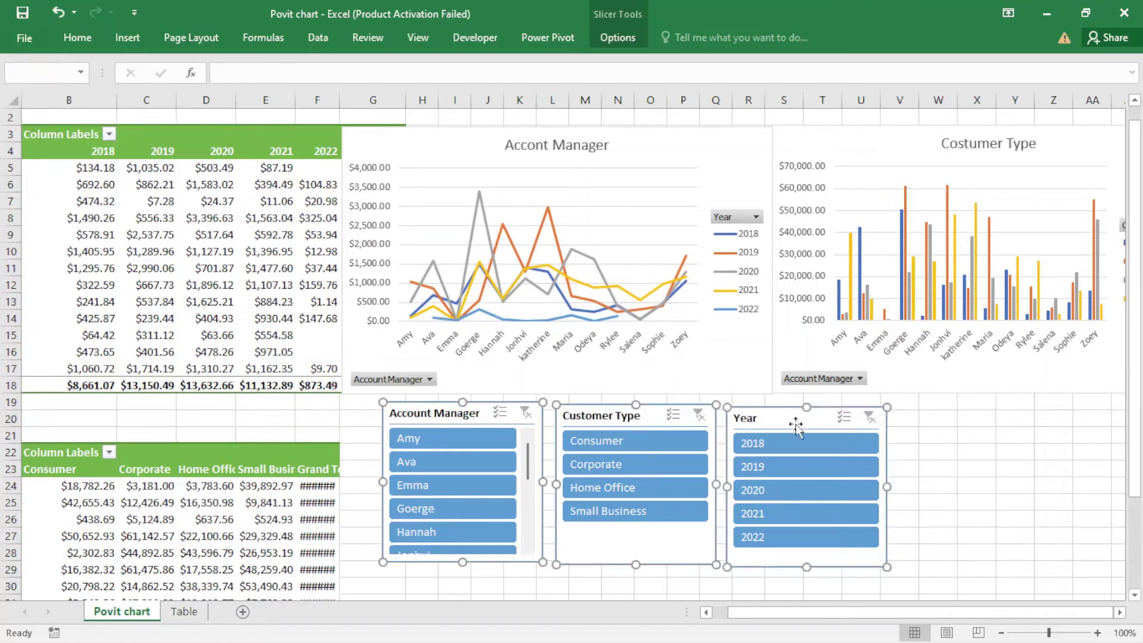
click(629, 38)
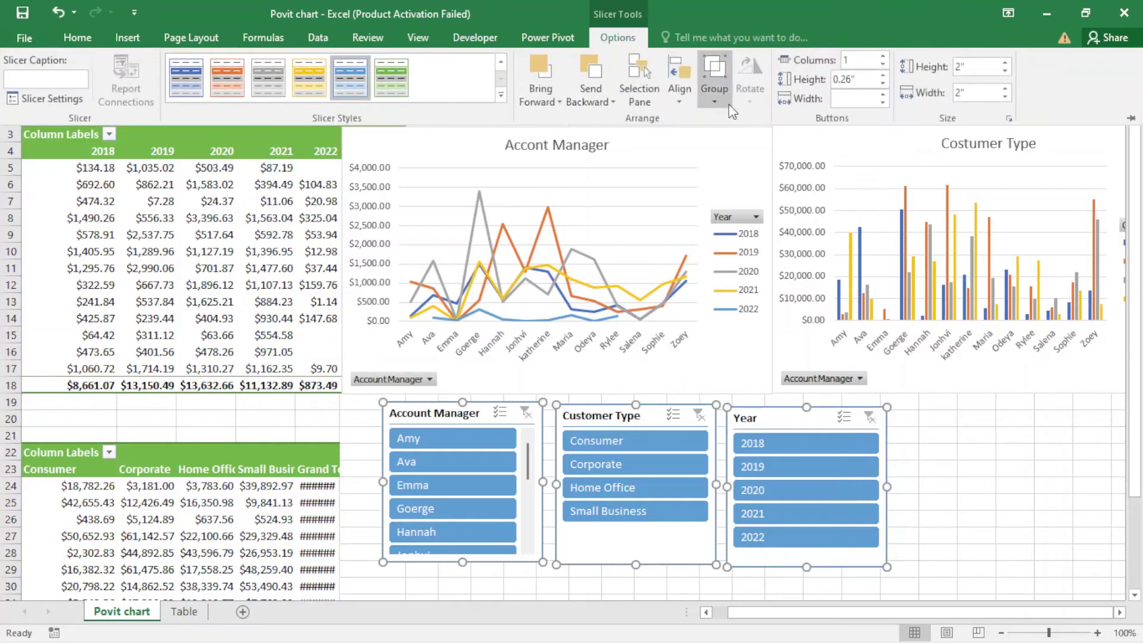
click(679, 82)
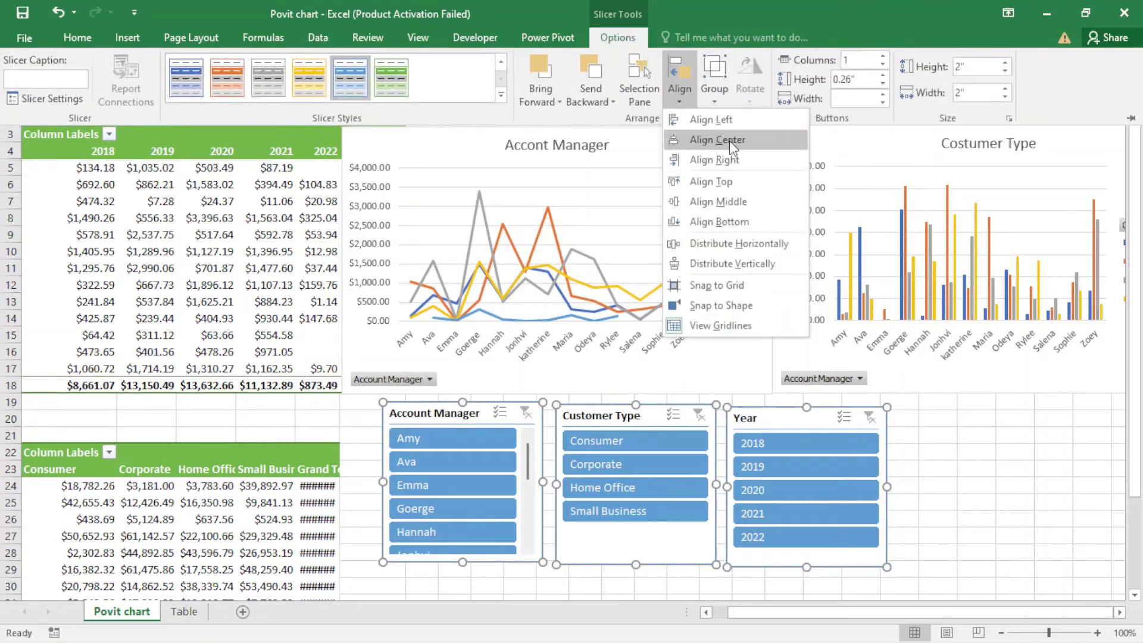
click(736, 187)
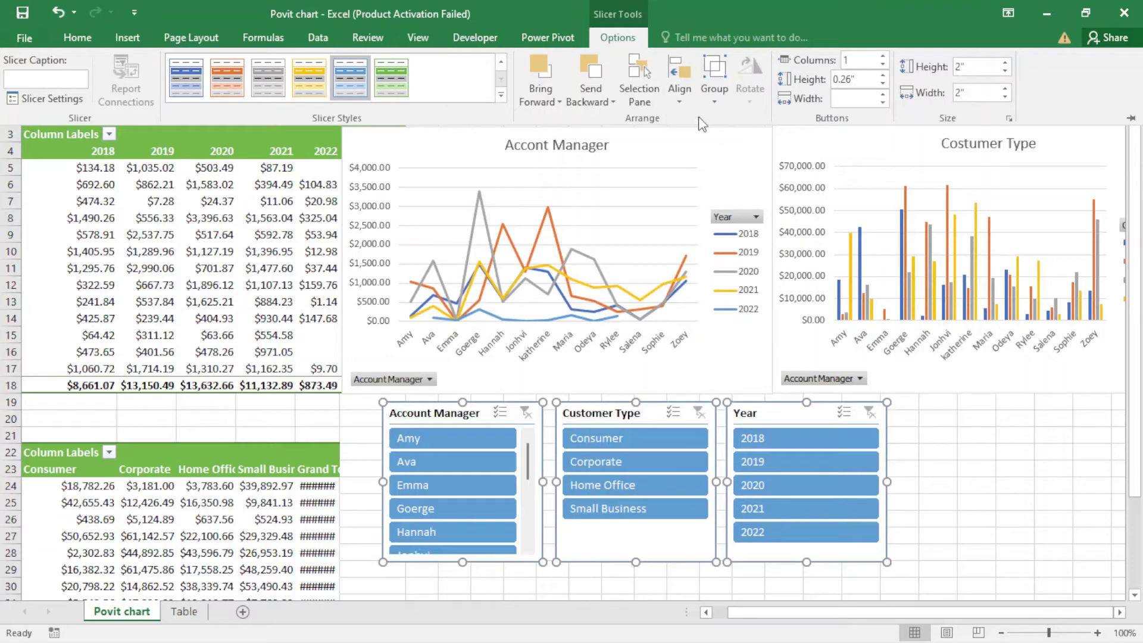
Distribute the three selected slicers horizontally, then collapse the ribbon and deselect them.
click(683, 98)
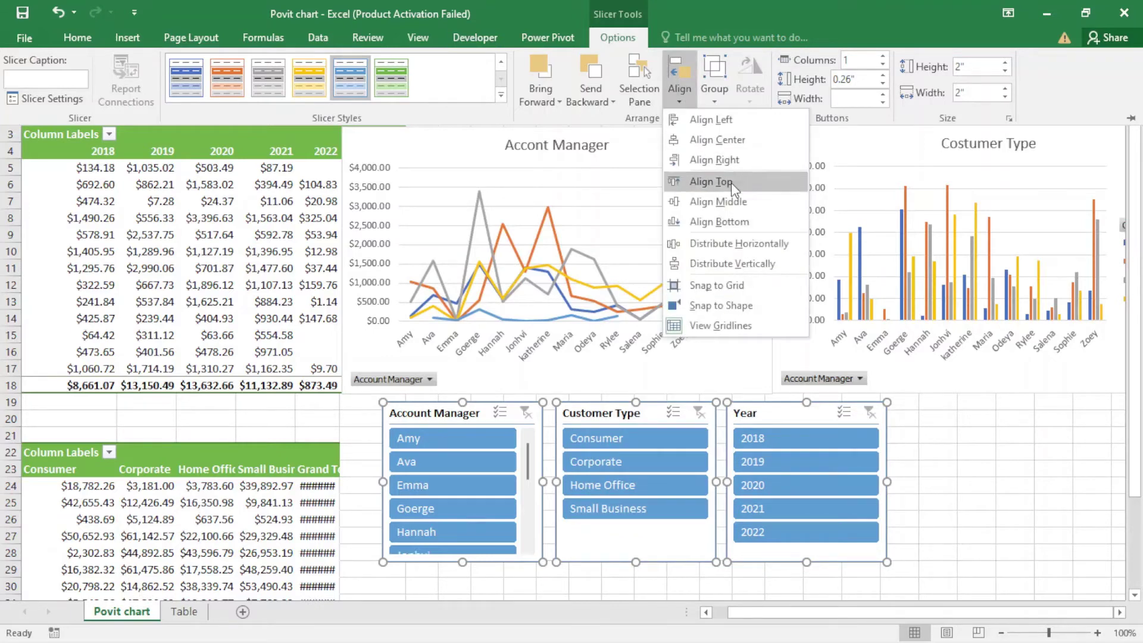
click(764, 249)
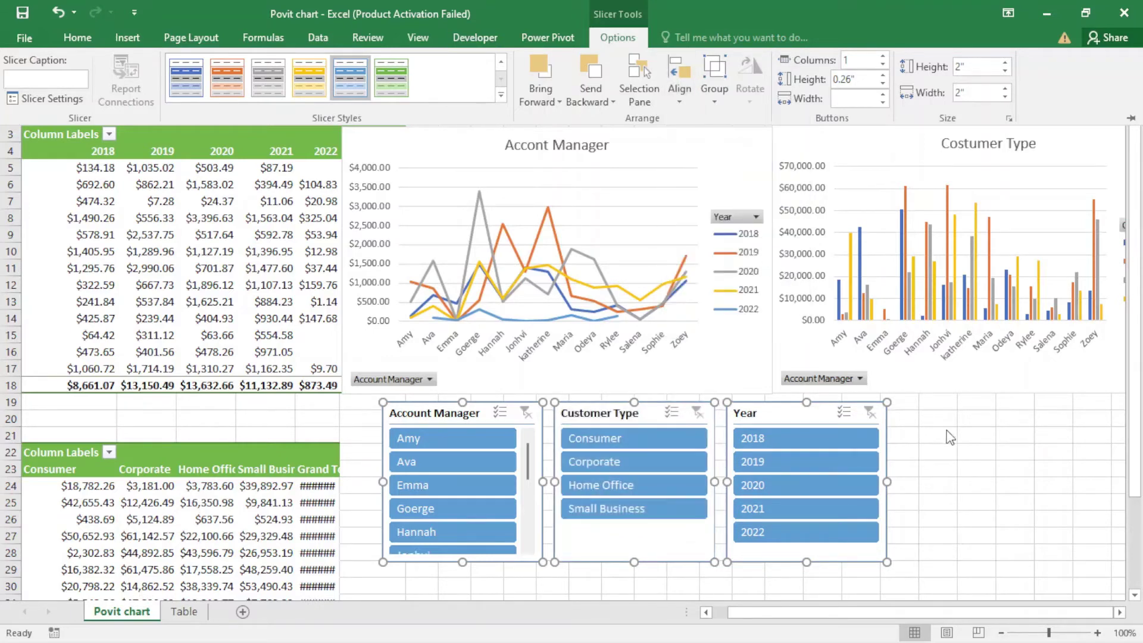
key(ctrl+F1)
click(943, 480)
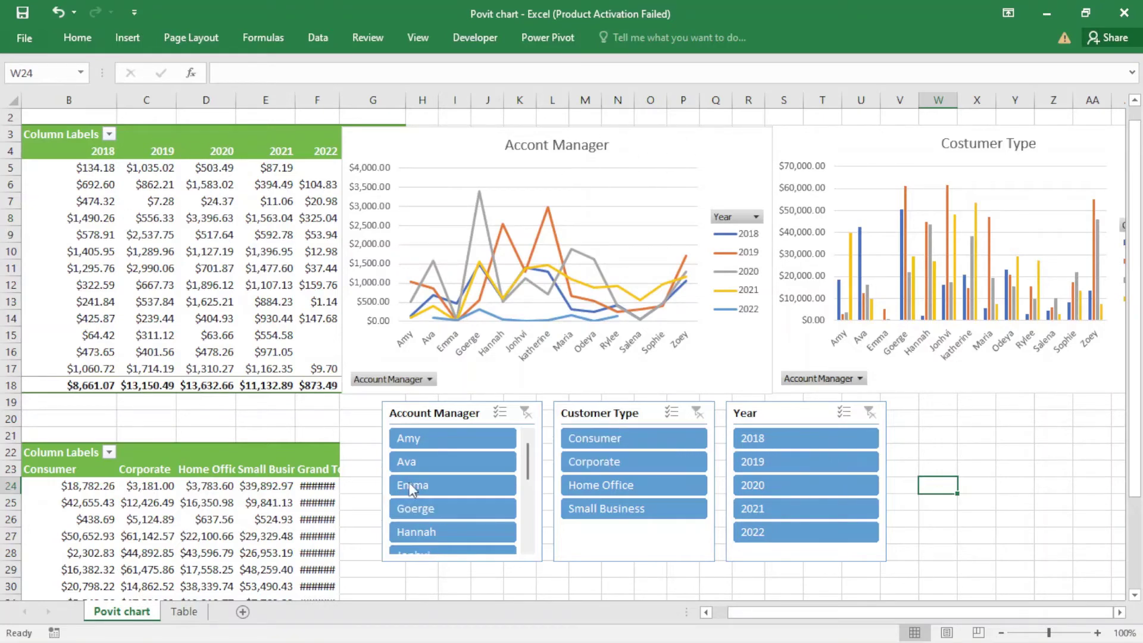
Filter the Accont Manager chart and its pivot table to 2018 with the Year slicer.
click(783, 441)
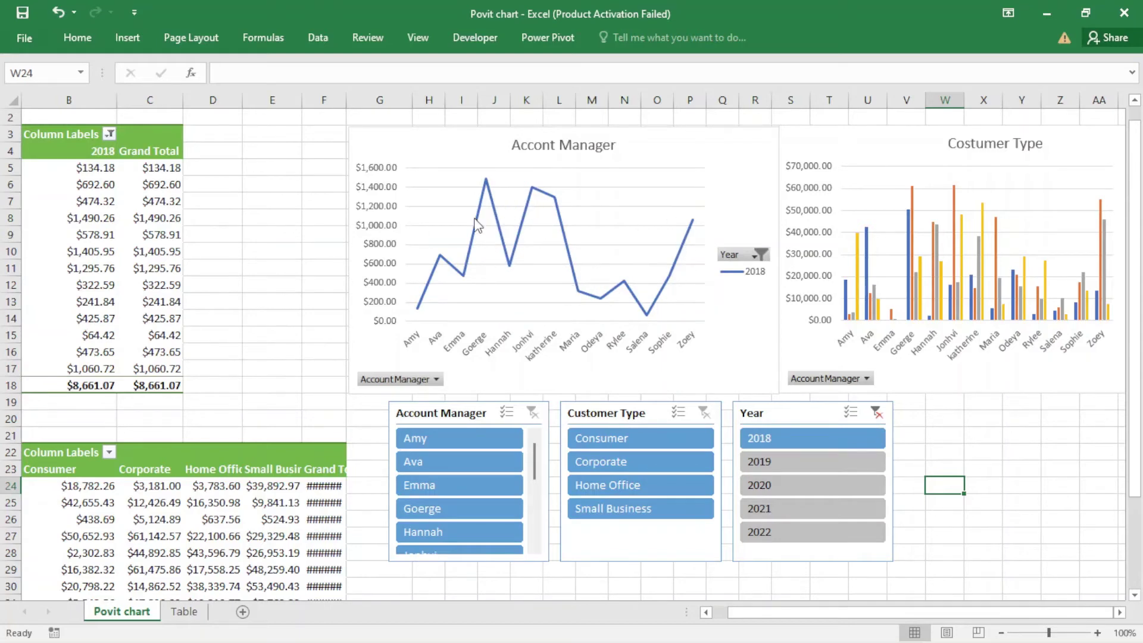
Filter the Accont Manager chart to 2020 and to 2021 in turn, and clear the Year slicer's filter.
mouse_move(474, 232)
click(768, 486)
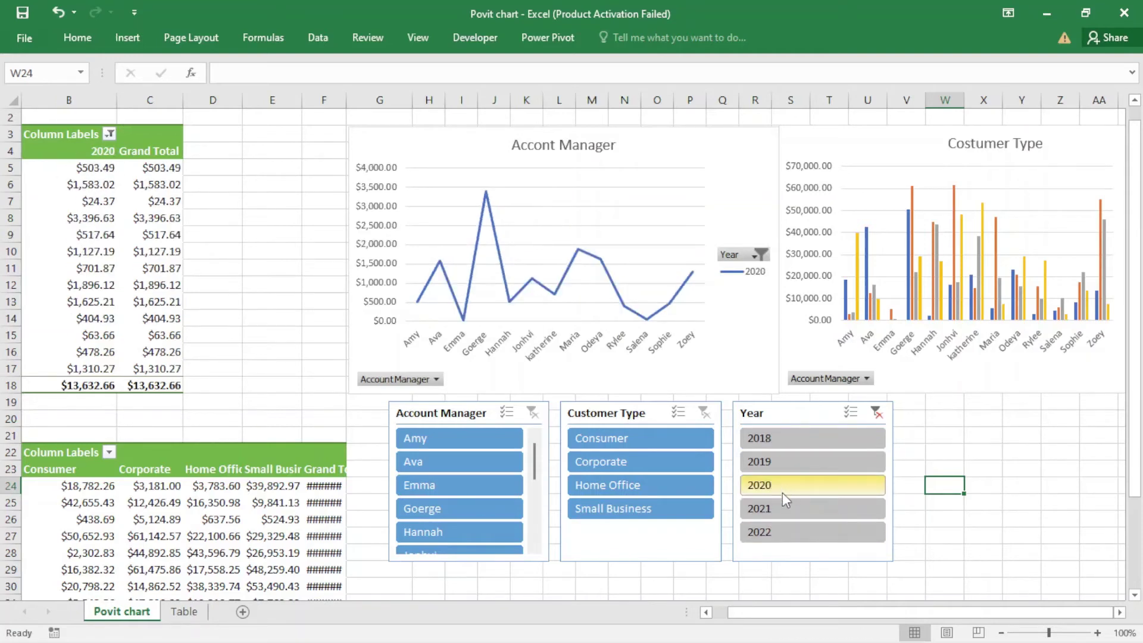
click(782, 507)
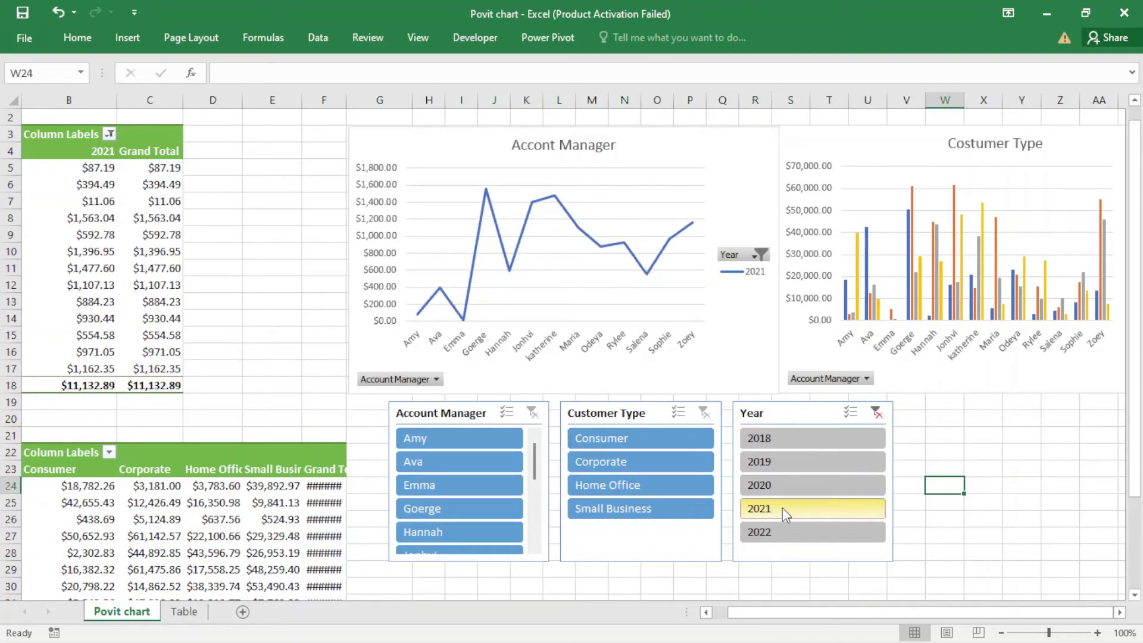
click(876, 412)
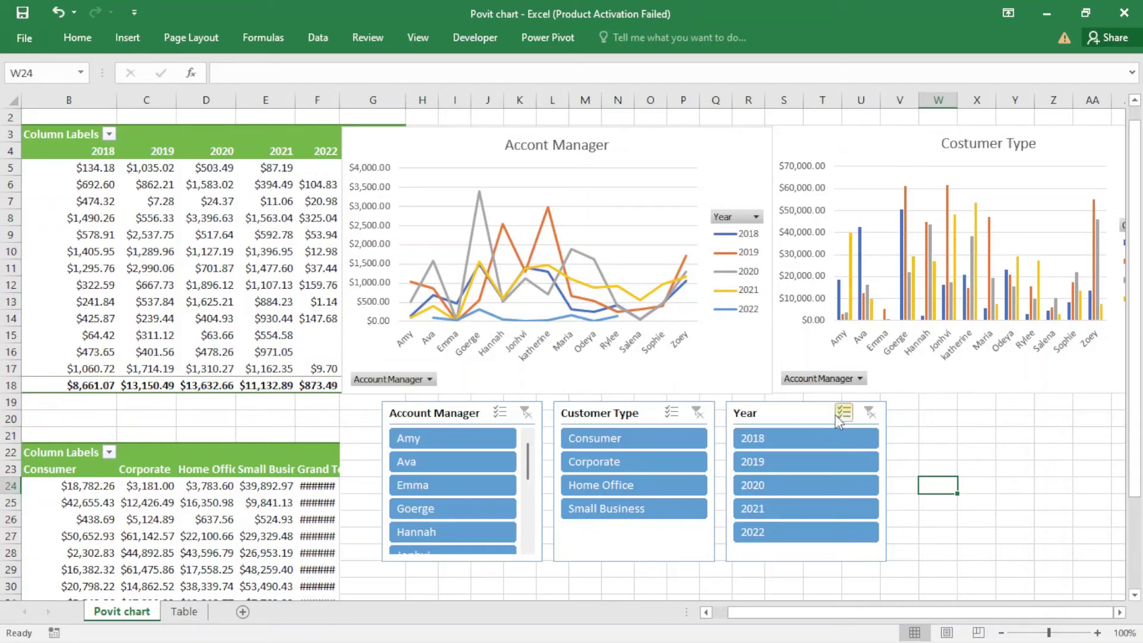
Connect the Year slicer to PivotTable1 in addition to PivotTable2 through its report connections.
click(806, 411)
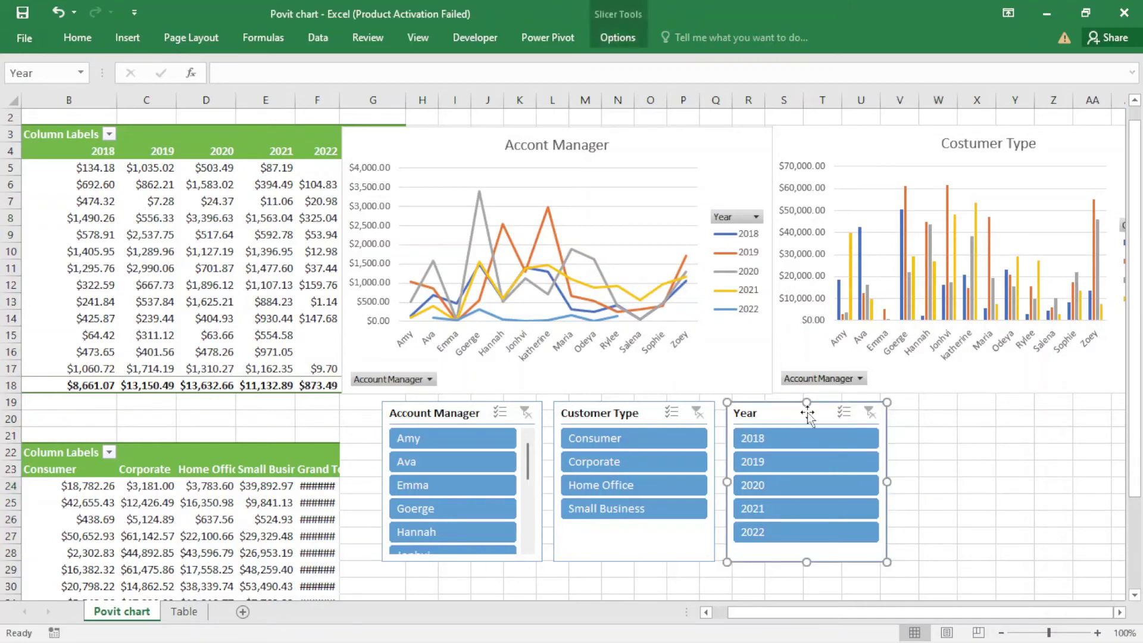
click(616, 37)
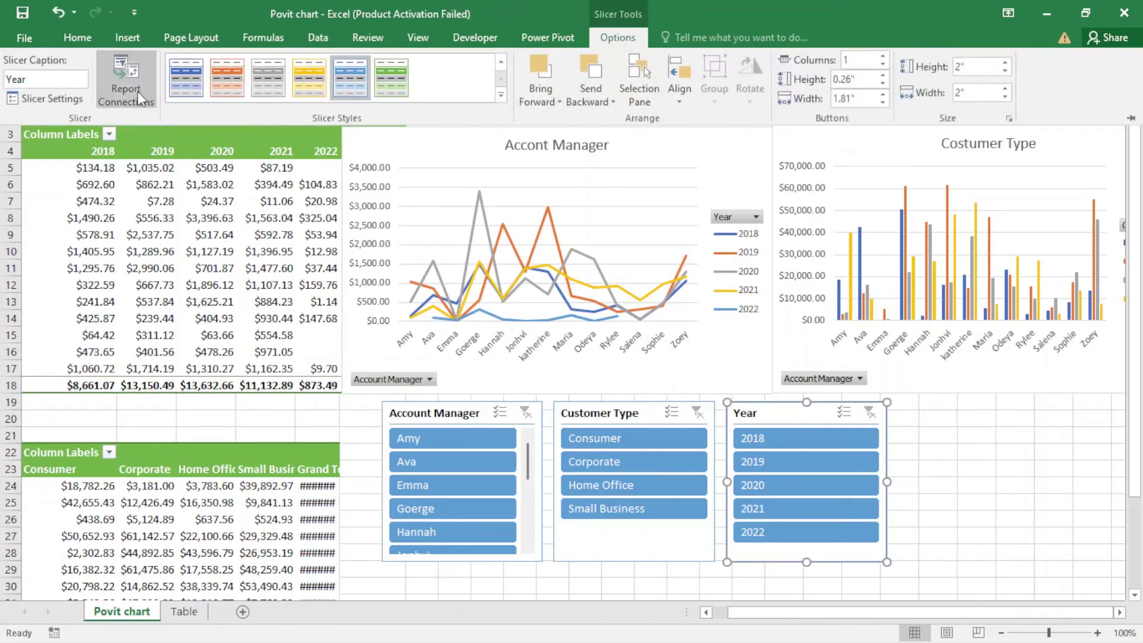
click(123, 98)
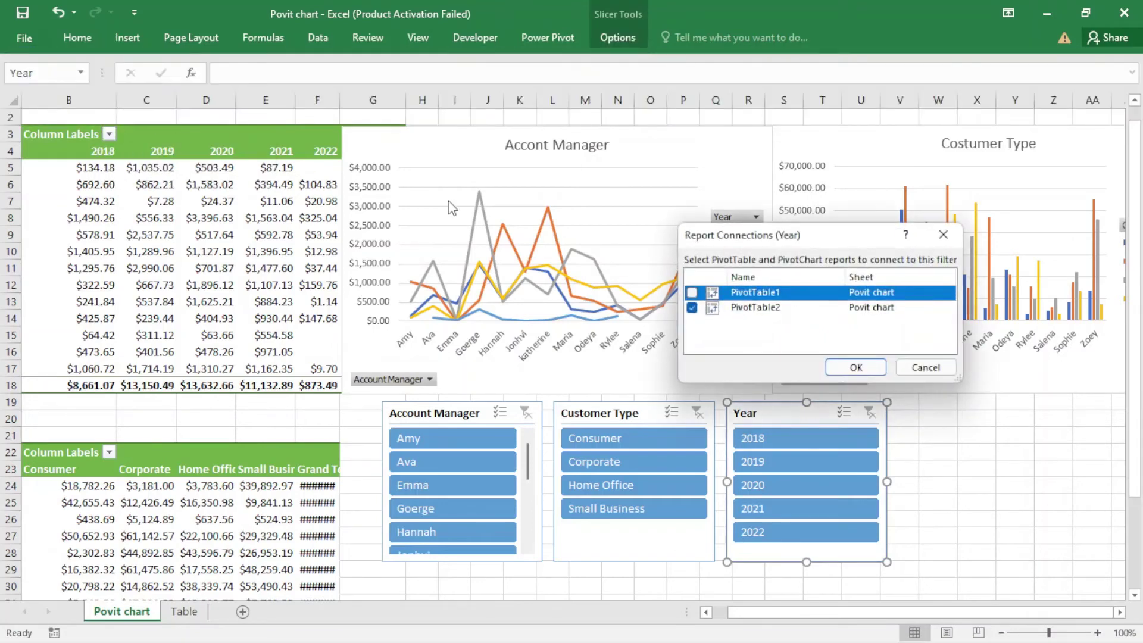
click(692, 293)
click(856, 367)
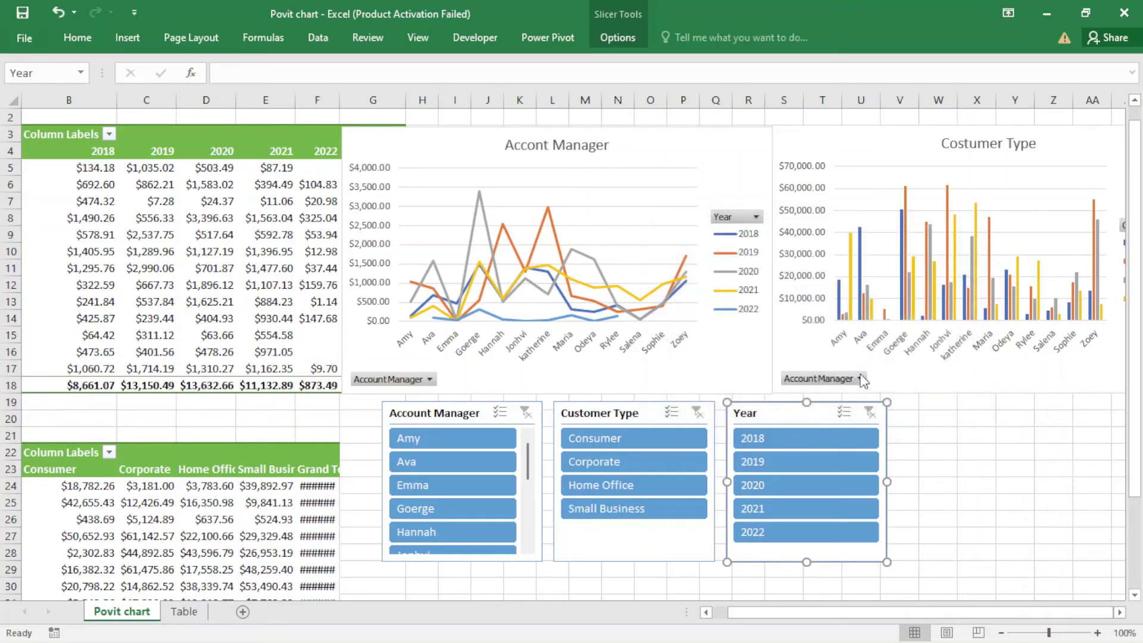
Connect the Customer Type slicer to PivotTable1 in addition to PivotTable2 through its report connections.
click(660, 414)
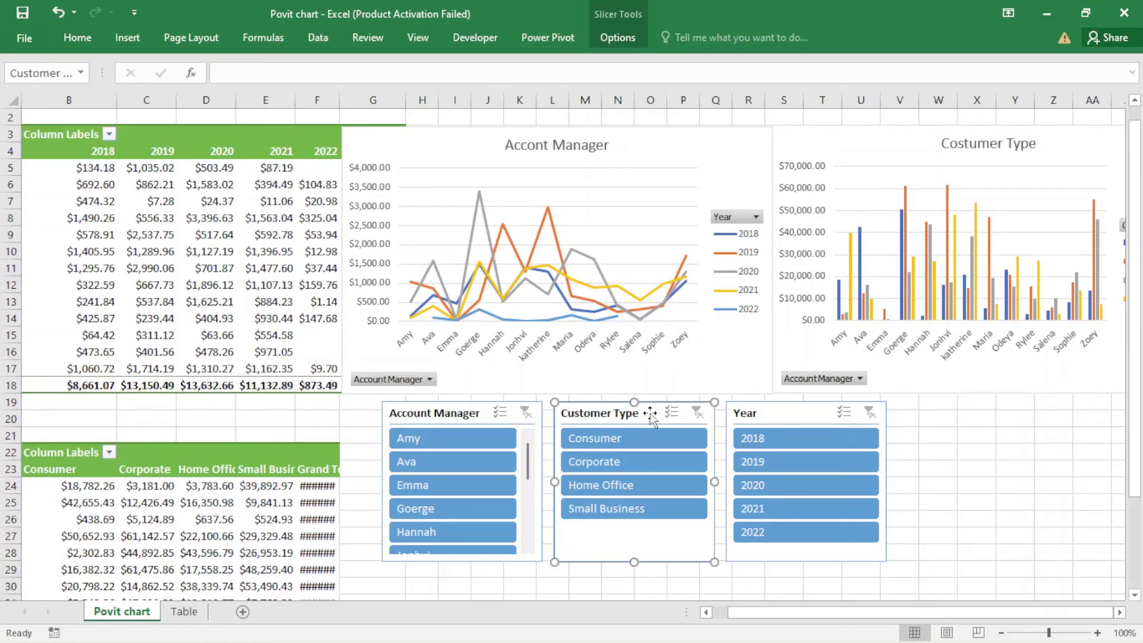
click(627, 42)
click(226, 78)
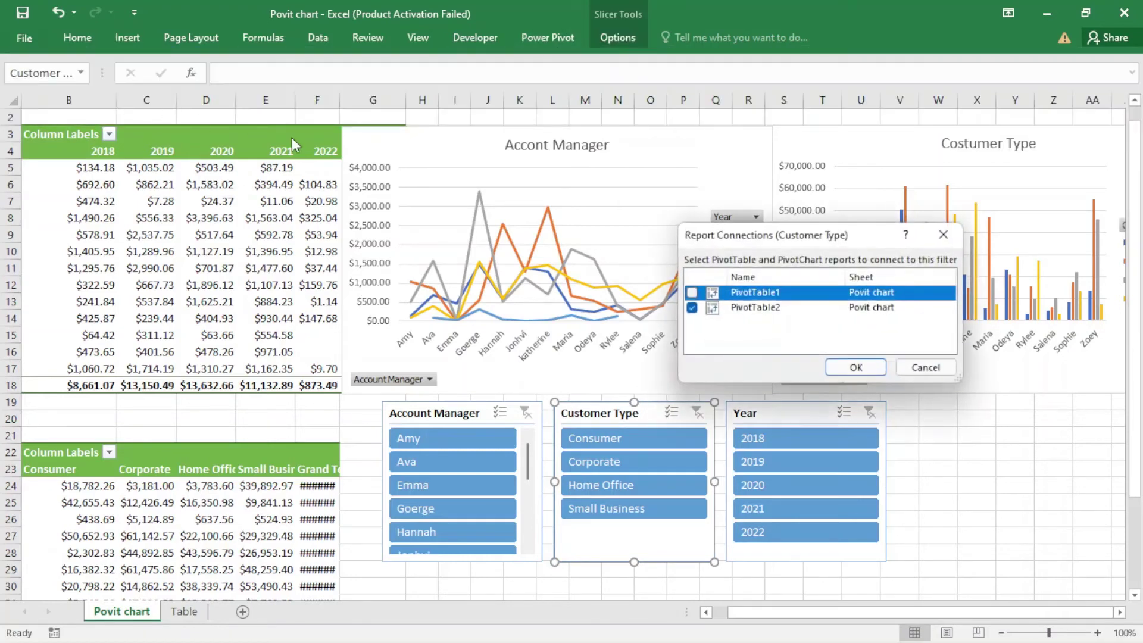
click(692, 292)
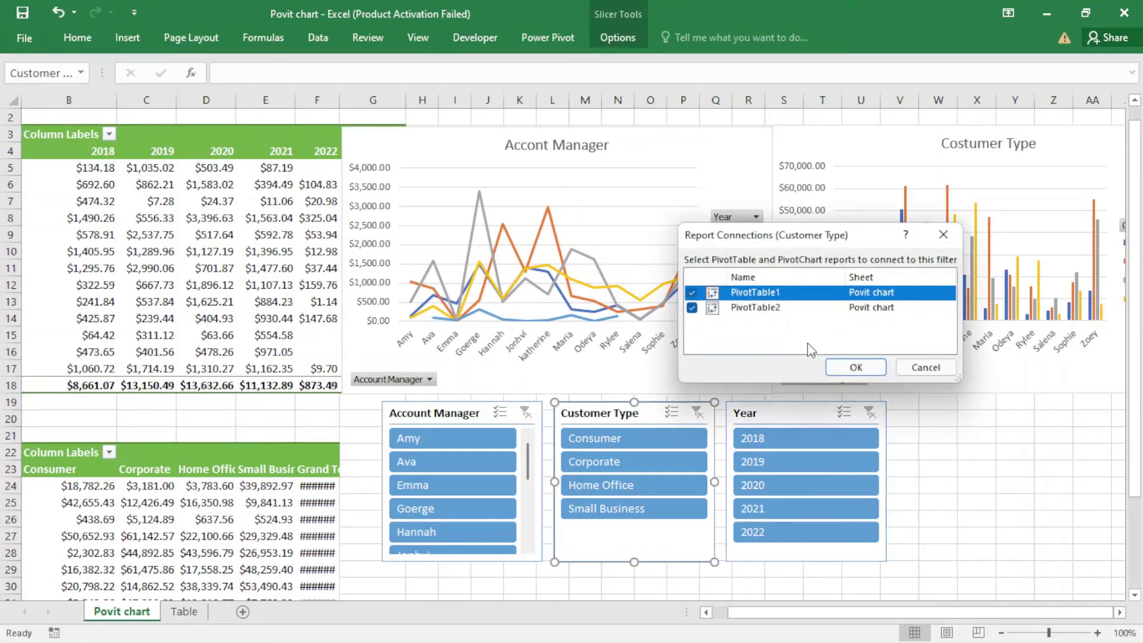
click(853, 375)
Connect the Account Manager slicer to both PivotTable1 and PivotTable2 through its report connections.
click(457, 414)
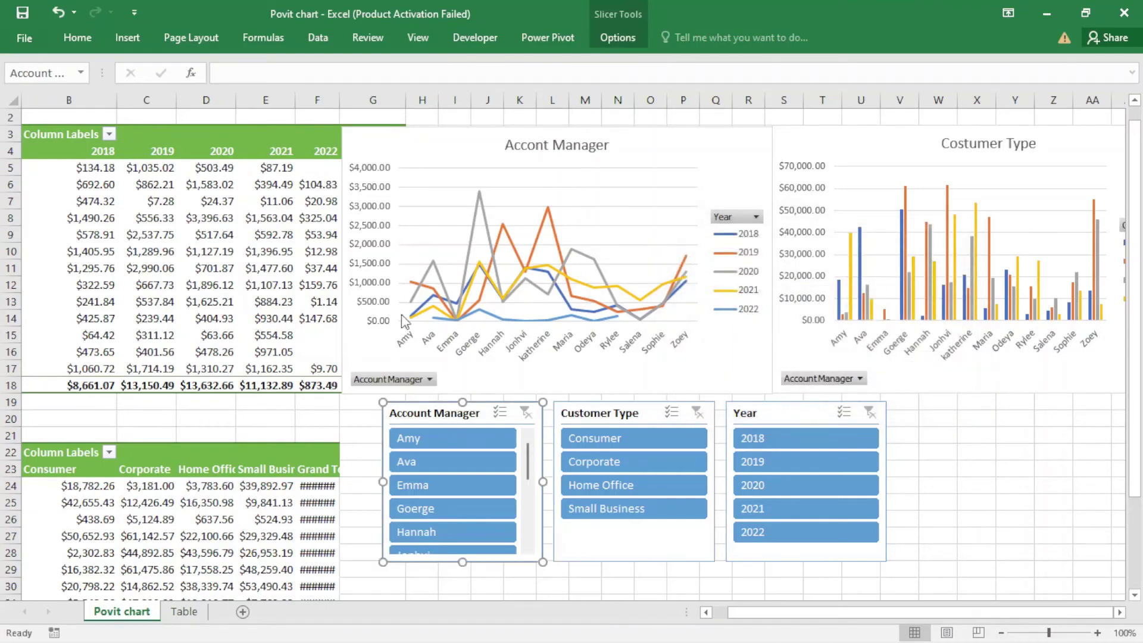
click(624, 42)
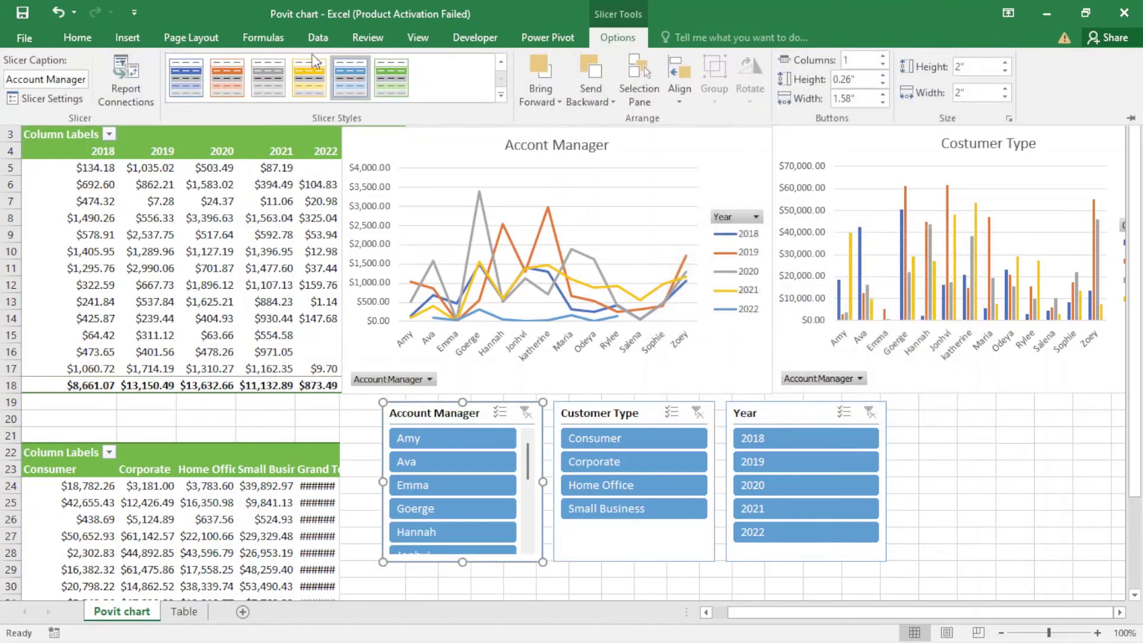
click(113, 100)
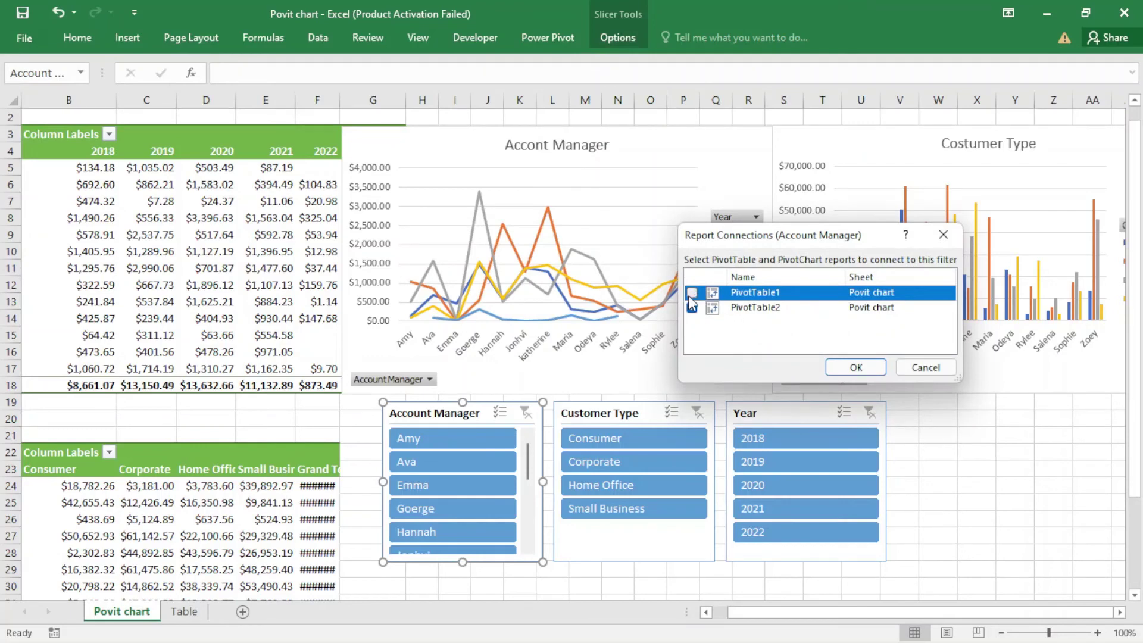
click(691, 293)
click(692, 307)
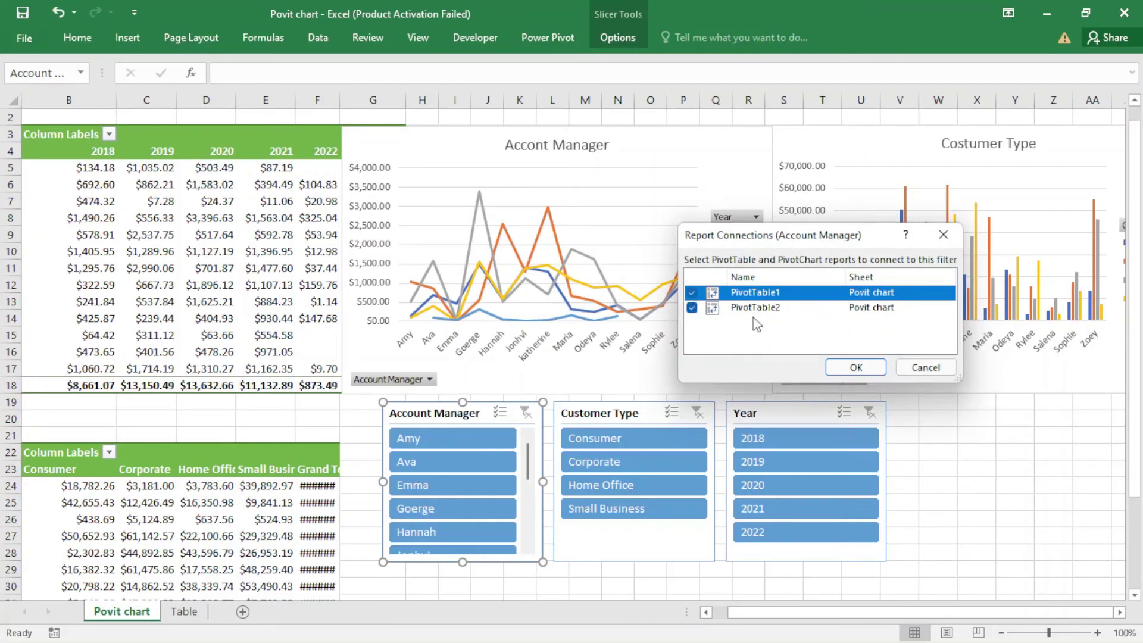
click(846, 370)
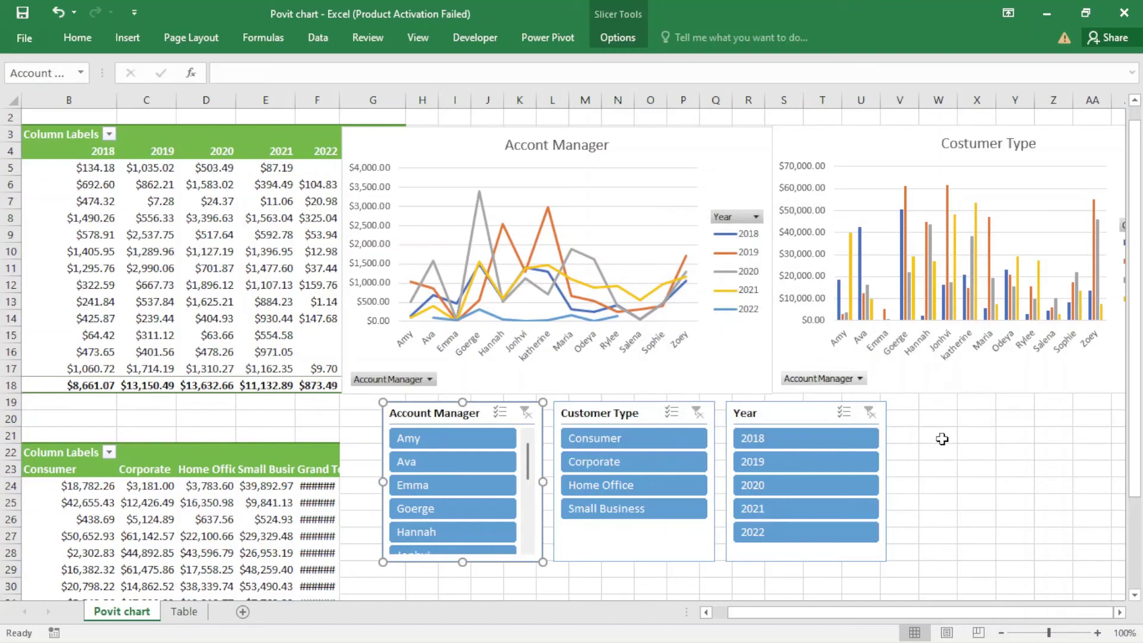
Filter both pivot charts to 2018 with the Year slicer and switch the filter to 2021.
click(800, 439)
click(800, 441)
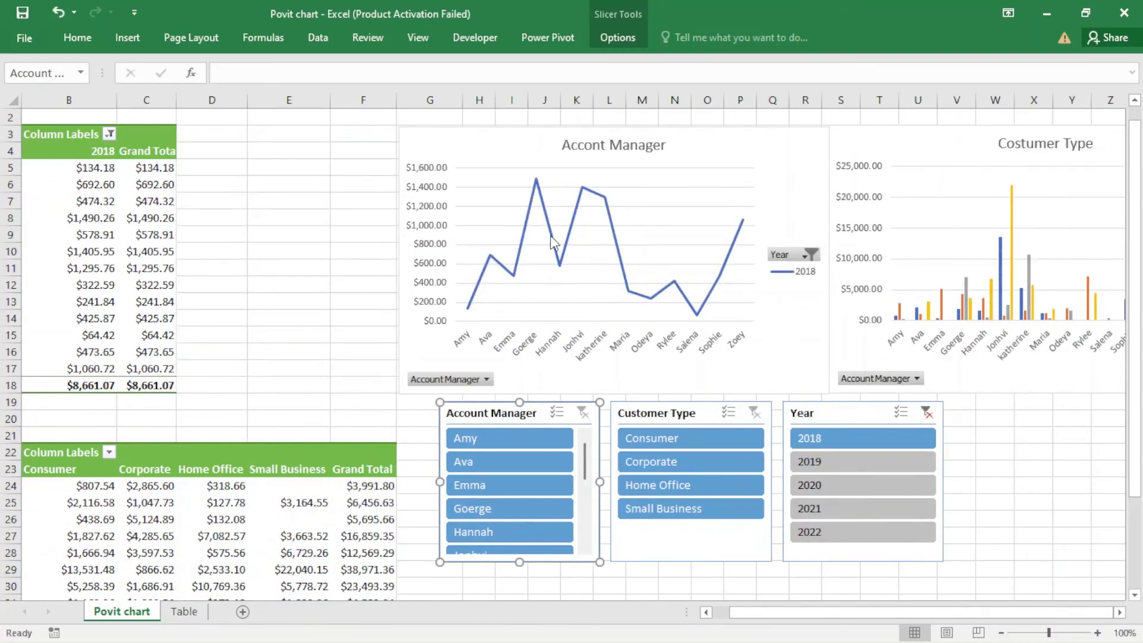
click(855, 508)
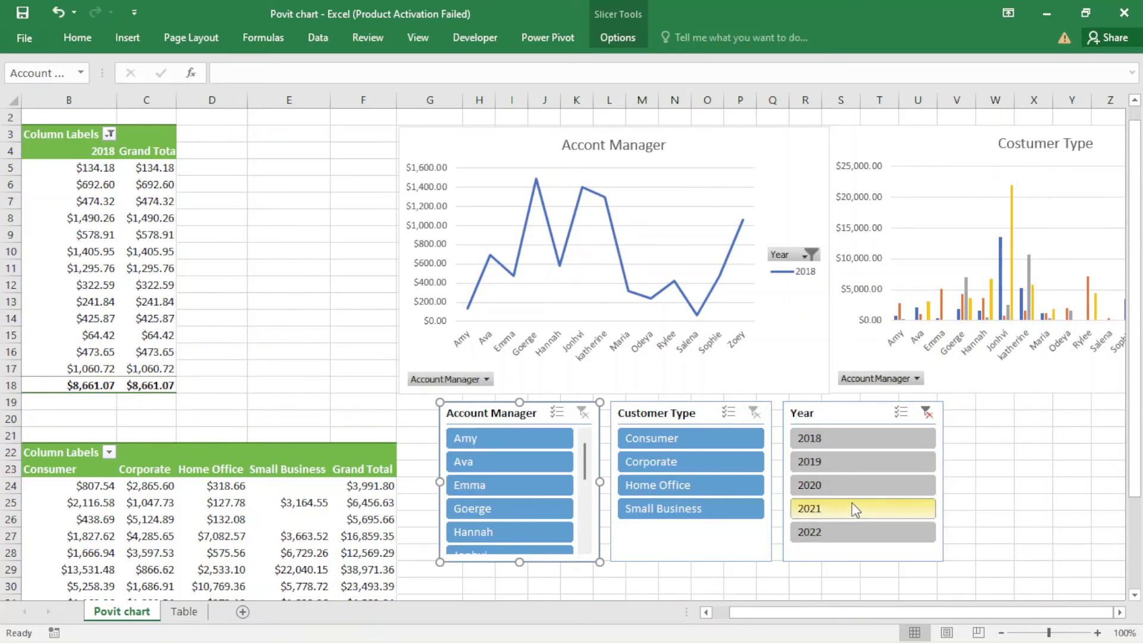
Filter both charts by Corporate and by Home Office in turn, and narrow them to the second listed account manager.
click(663, 461)
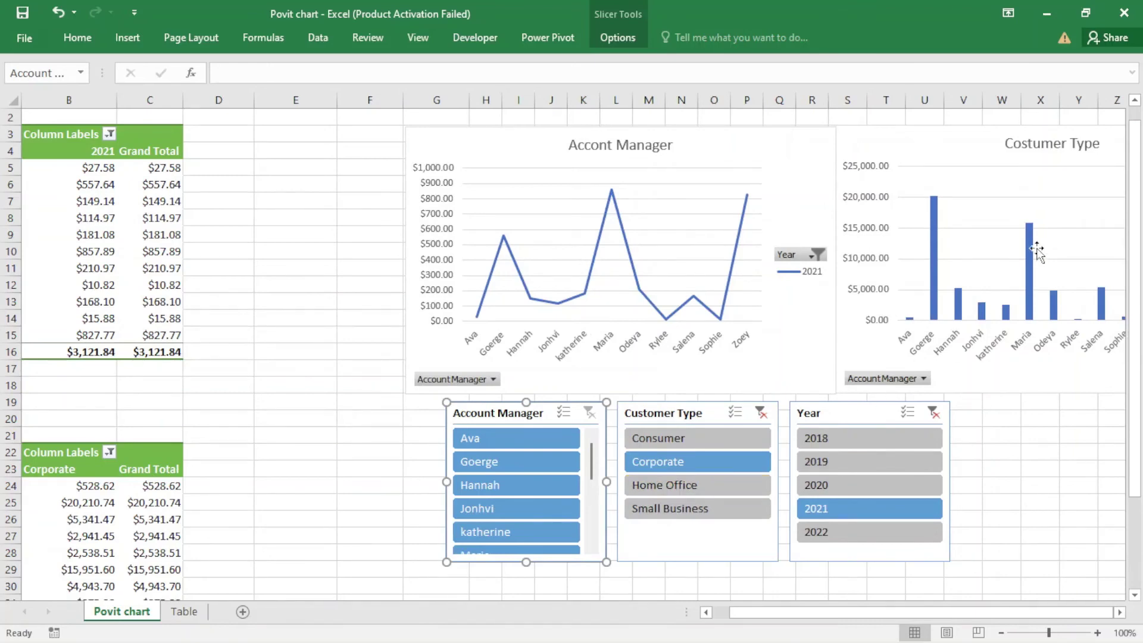
click(706, 478)
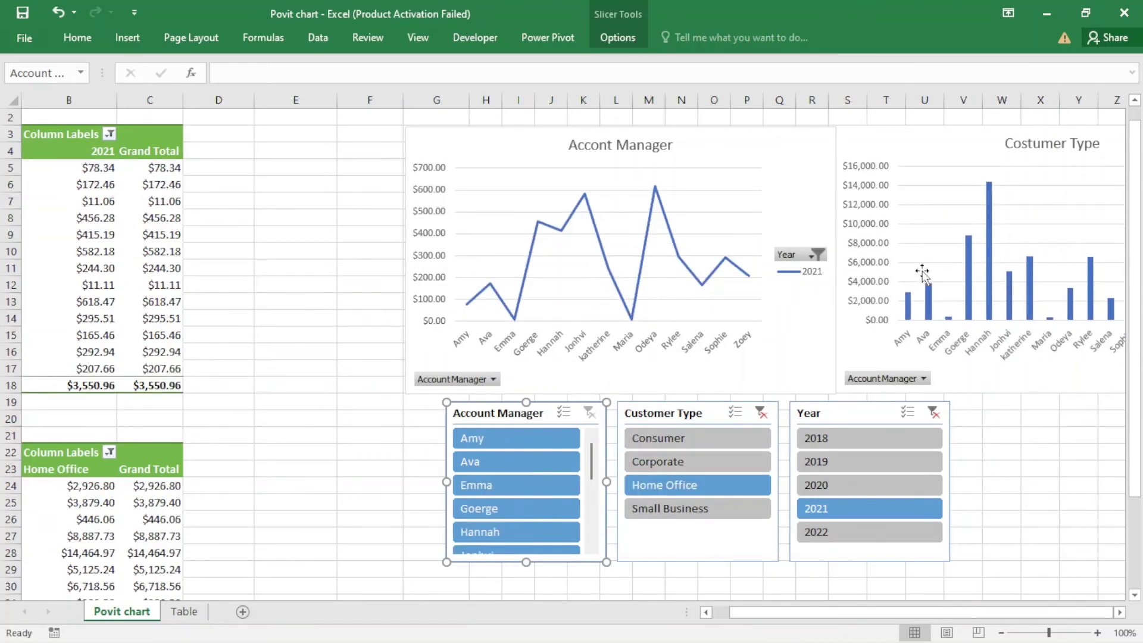
click(536, 463)
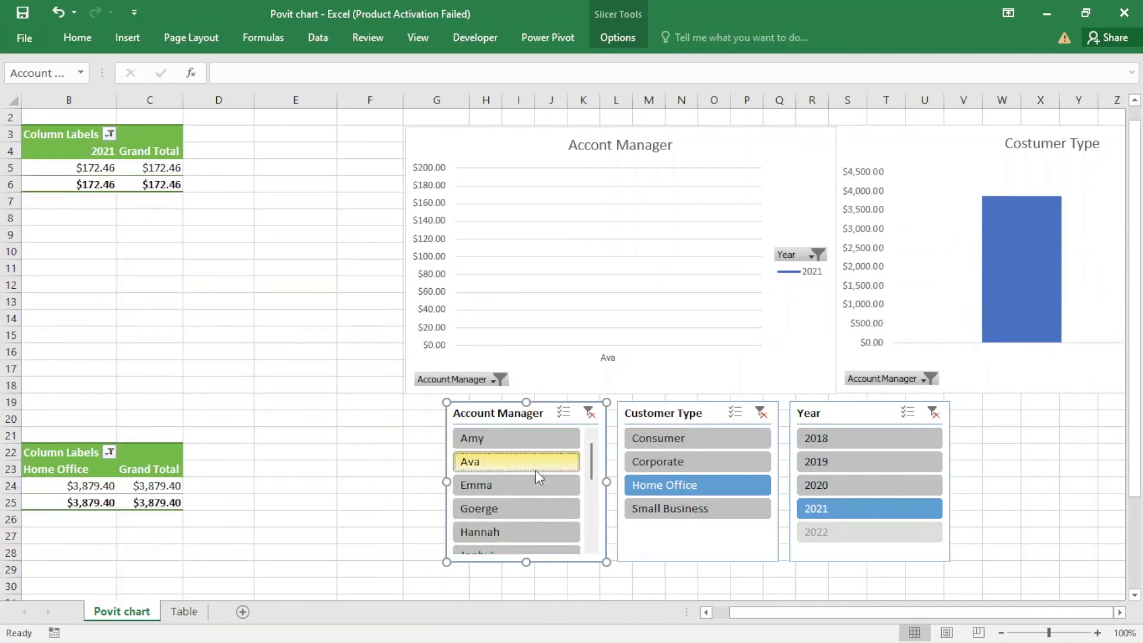
mouse_move(1021, 296)
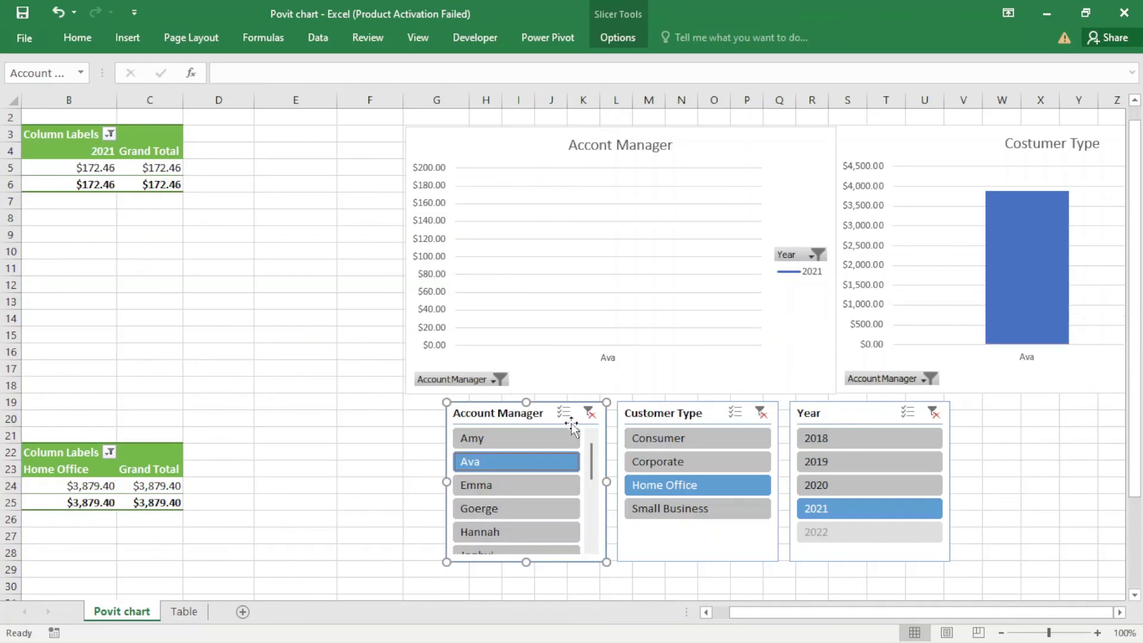
Clear the filters of the Account Manager, Customer Type and Year slicers.
click(589, 413)
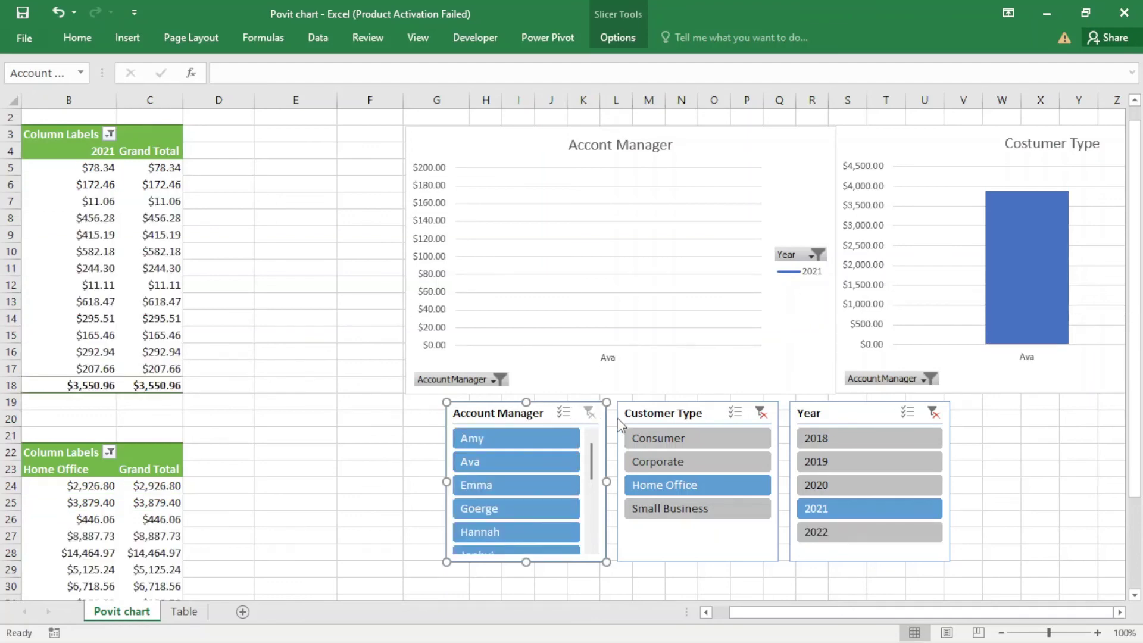
click(760, 414)
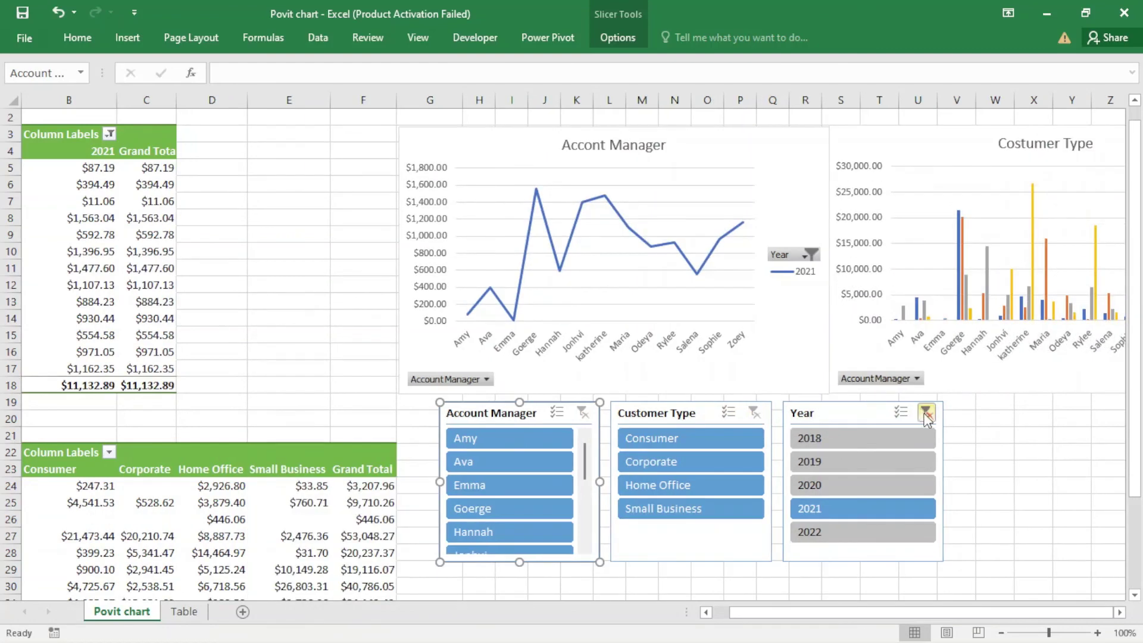
click(932, 411)
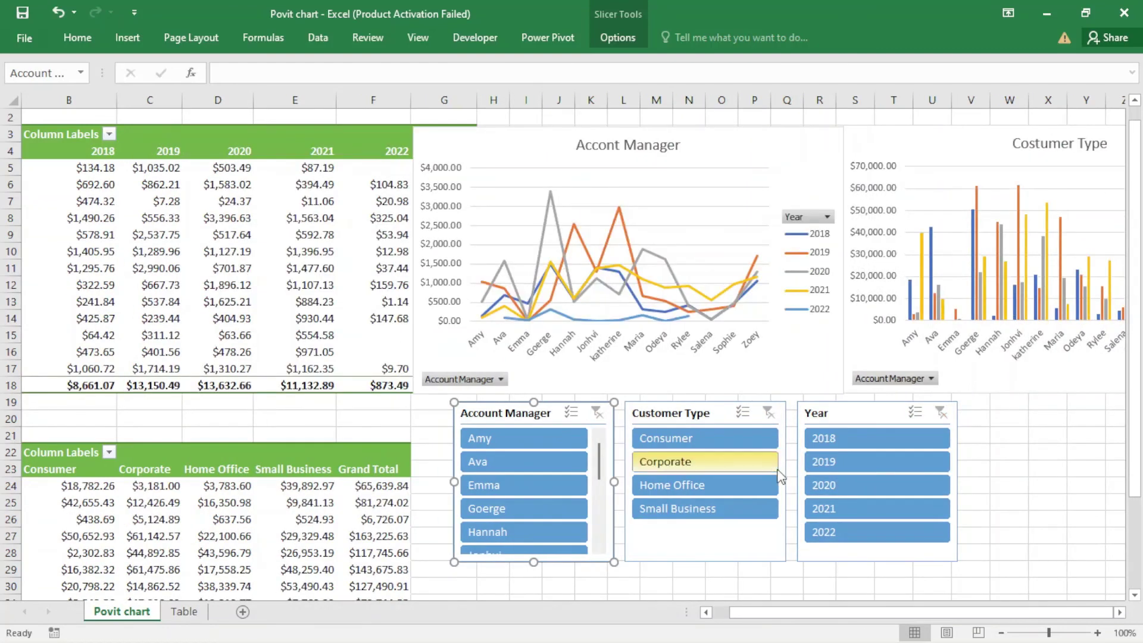